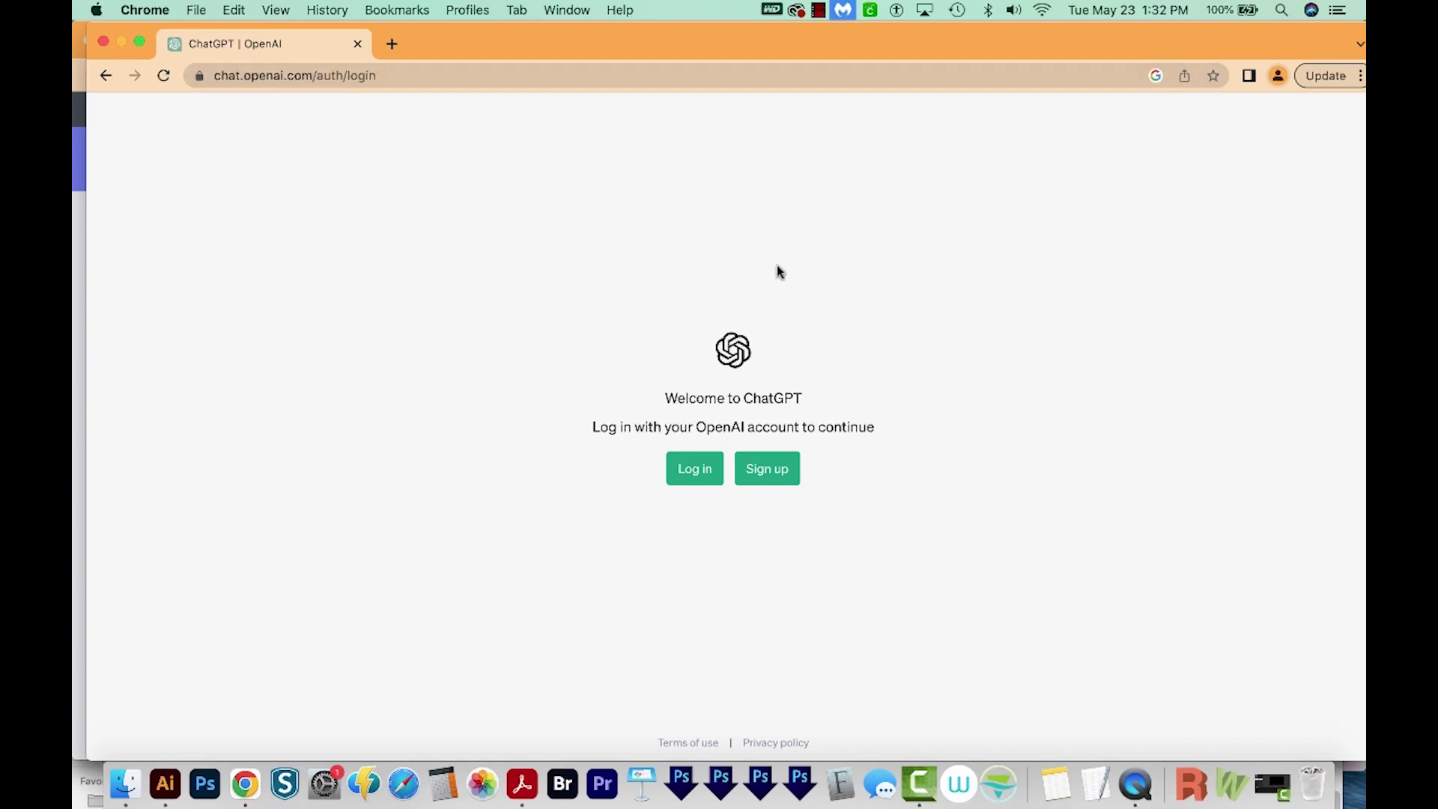
- Log in to ChatGPT from the welcome page
left_click(696, 477)
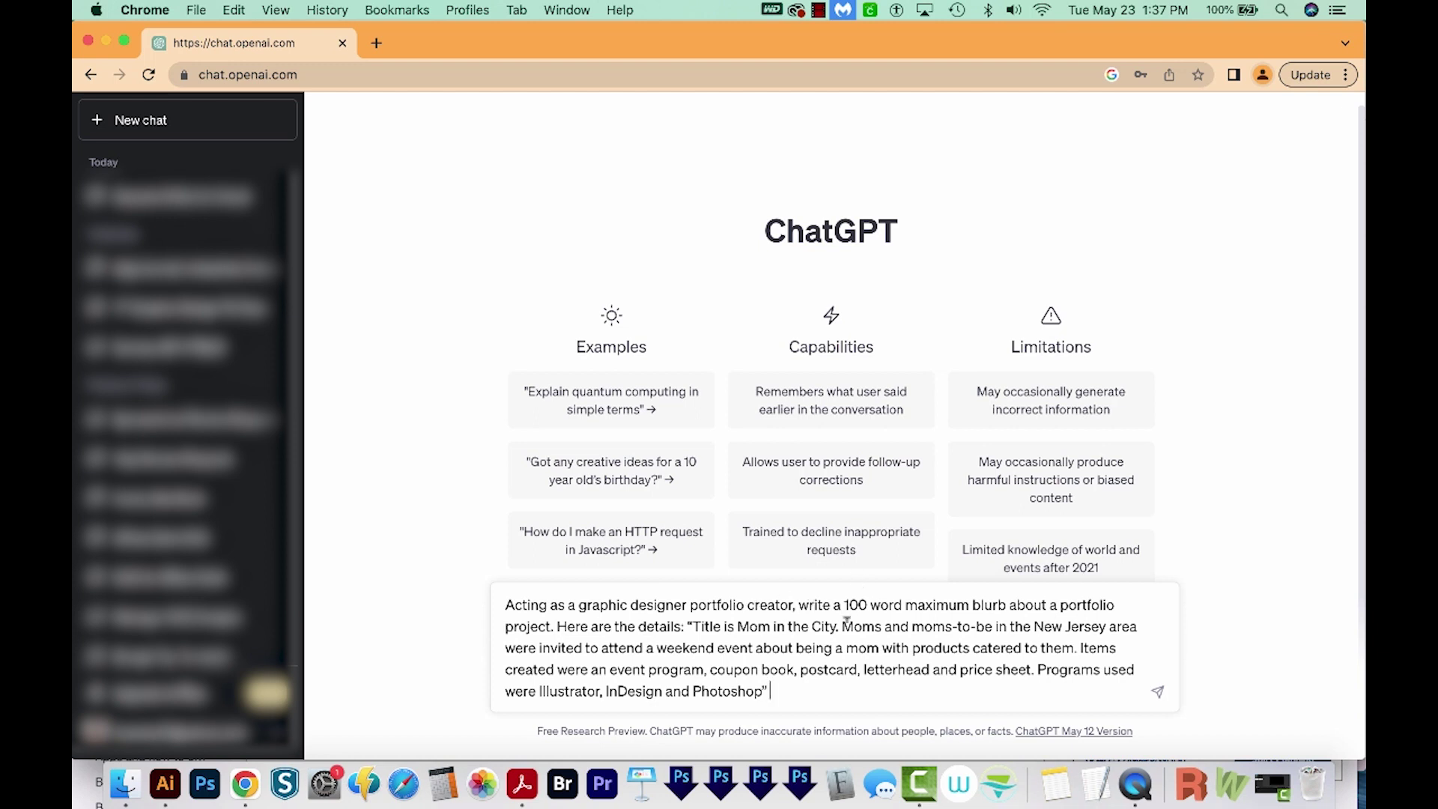
- Send the prompt asking for a 100-word portfolio blurb about the Mom in the City project
mouse_move(692, 625)
left_mouse_down()
mouse_move(756, 648)
mouse_move(766, 691)
left_mouse_up()
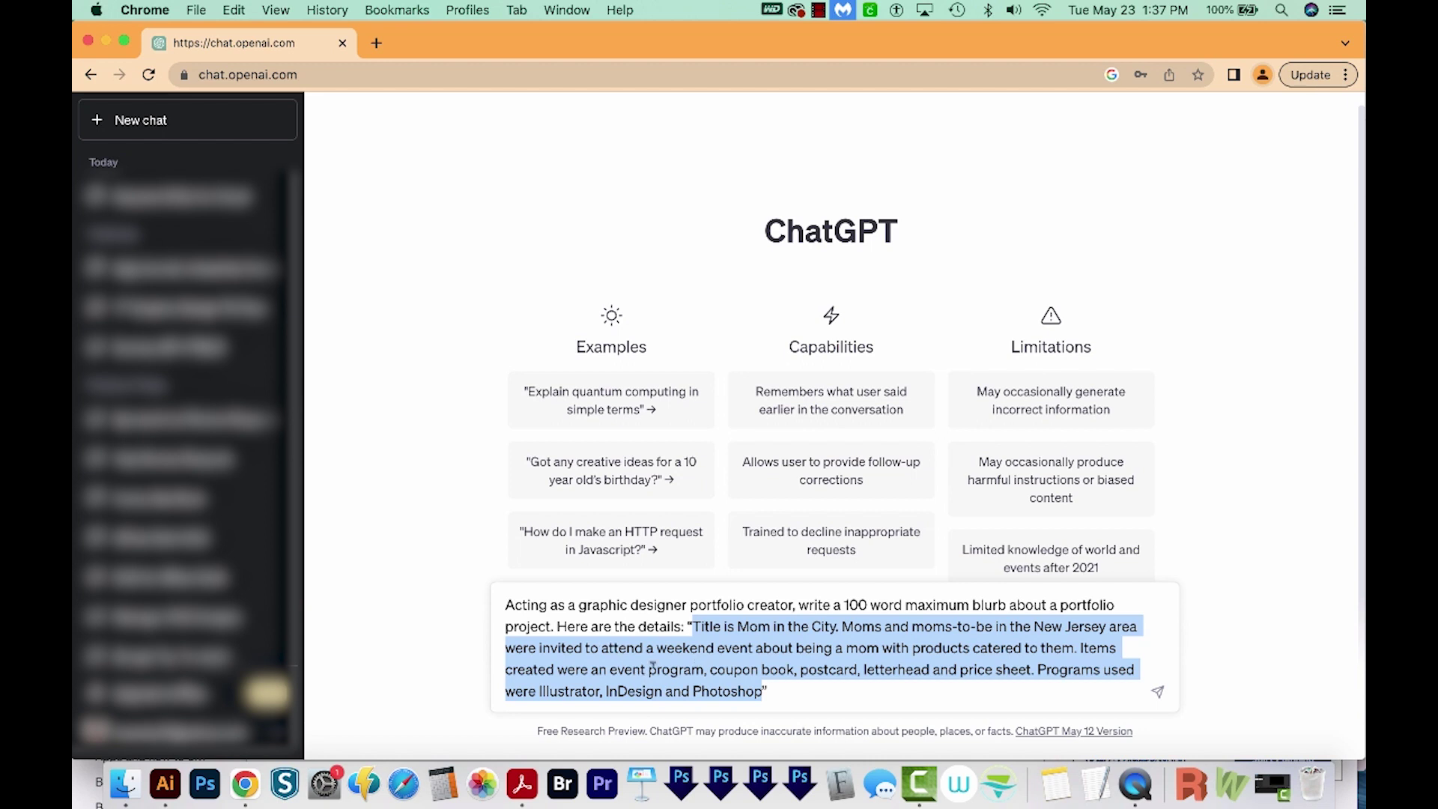
left_click(1158, 692)
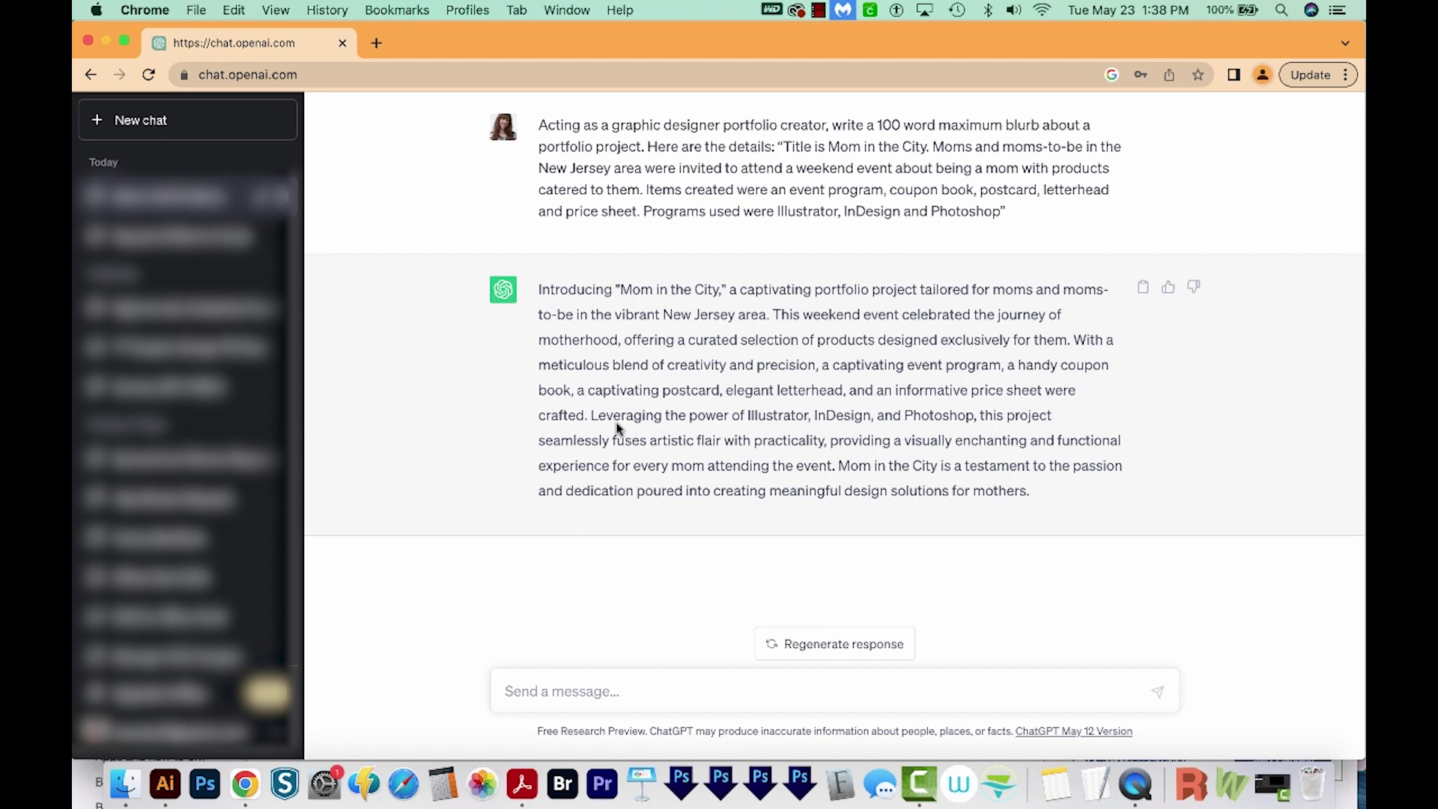
- Review the blurb's wording, highlighting the Illustrator/InDesign sentence and 'captivating portfolio'
left_click_drag(595, 413, 757, 409)
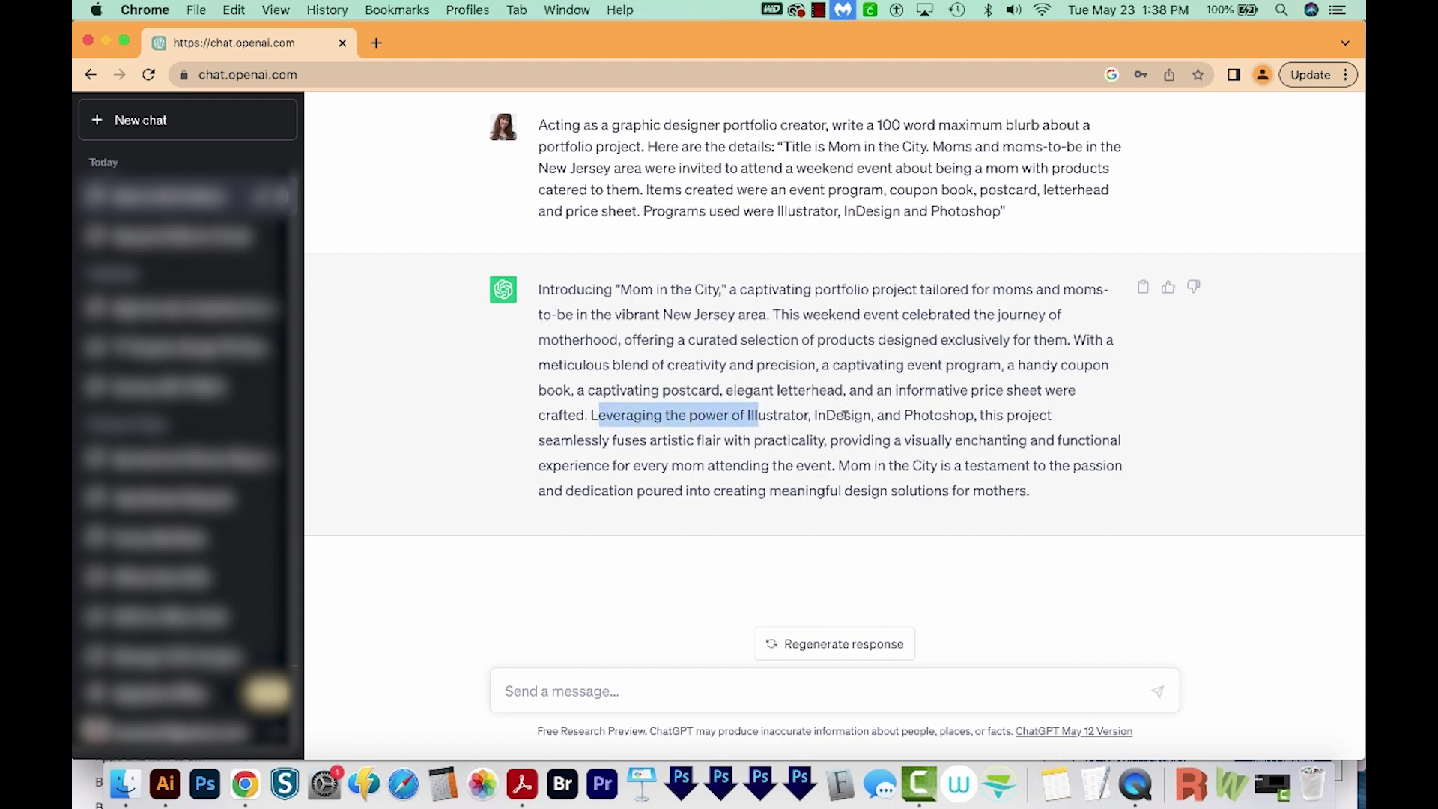
left_click(796, 412)
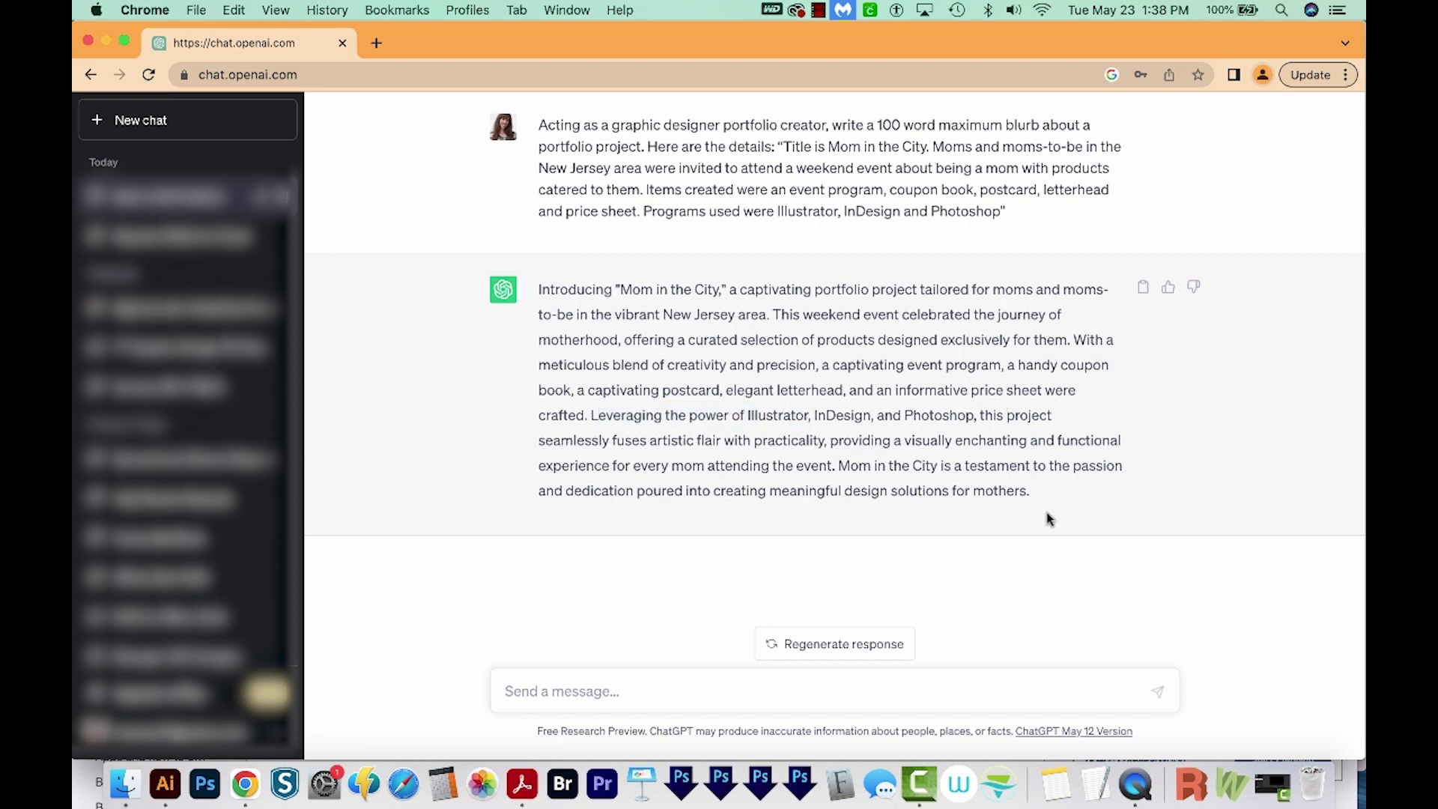
mouse_move(1051, 494)
left_mouse_down()
mouse_move(547, 306)
mouse_move(538, 283)
left_mouse_up()
double_click(761, 290)
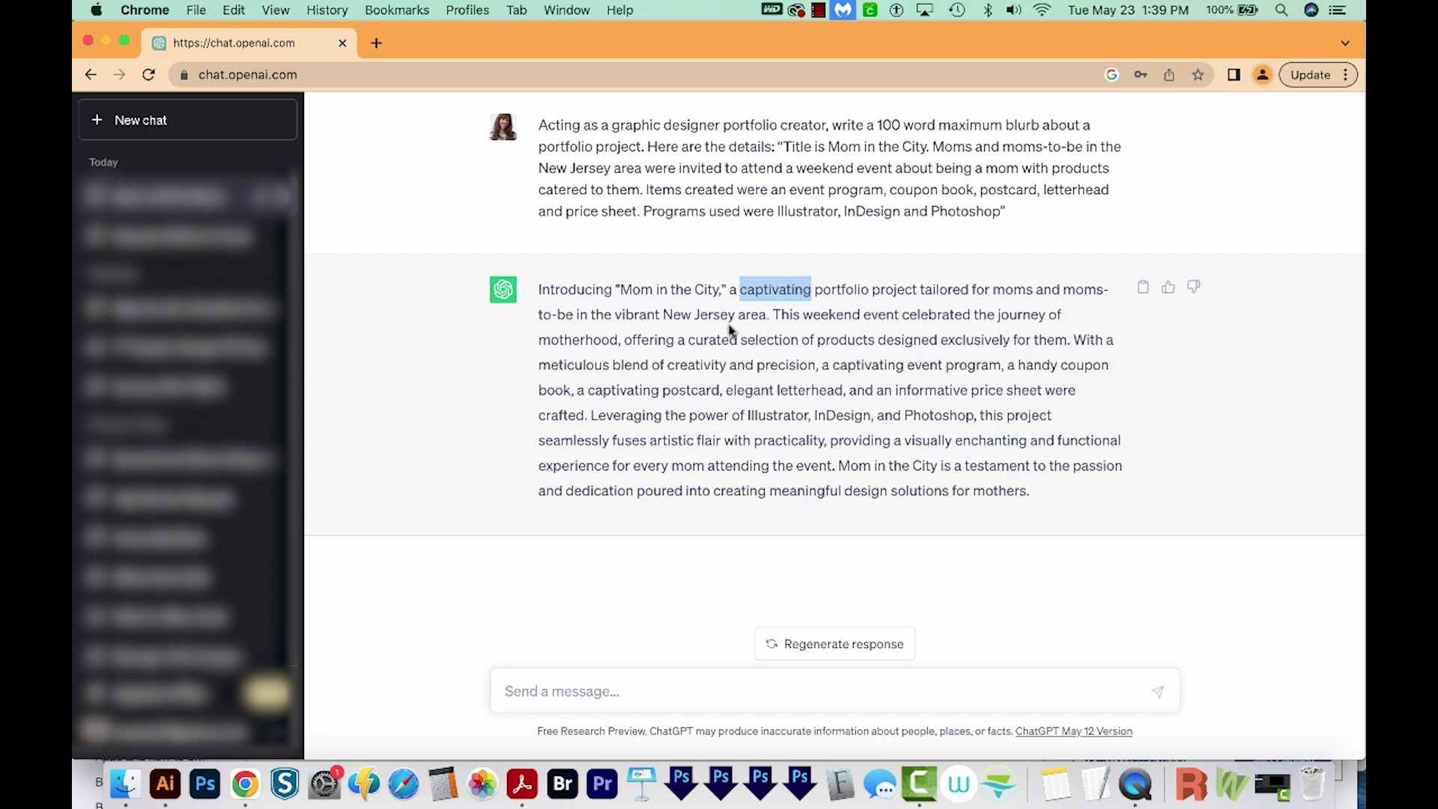
left_click(805, 291)
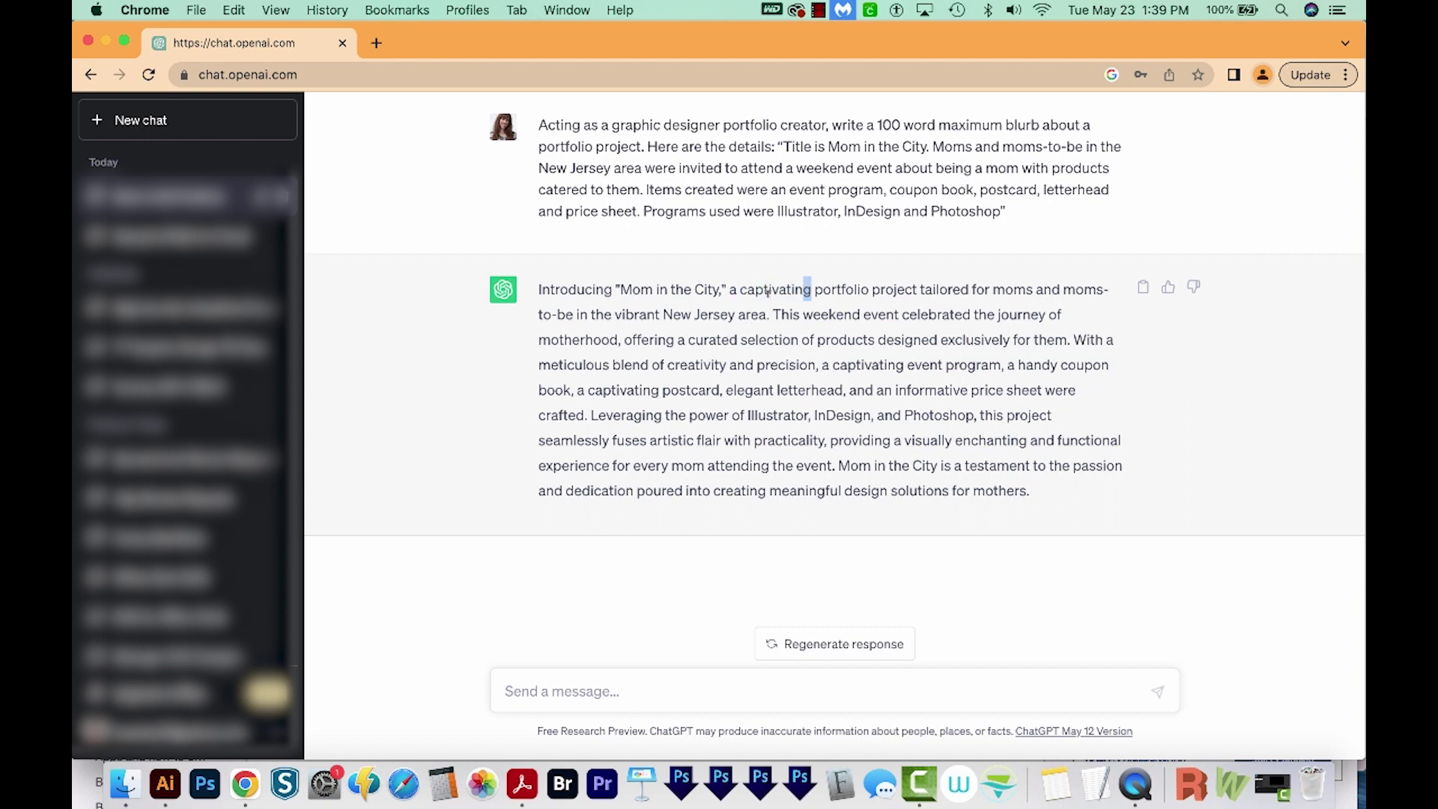
left_click_drag(738, 289, 869, 291)
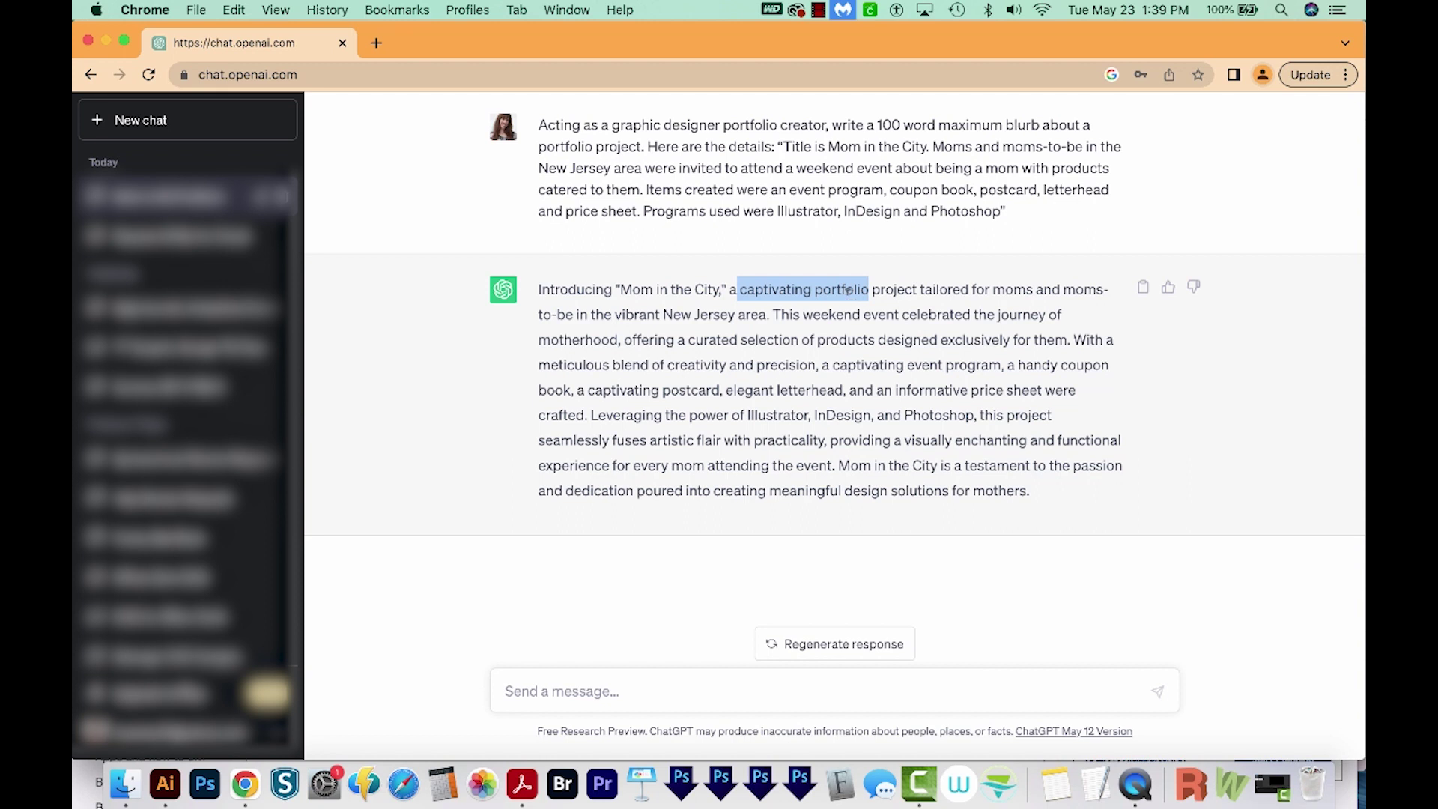
left_click(712, 381)
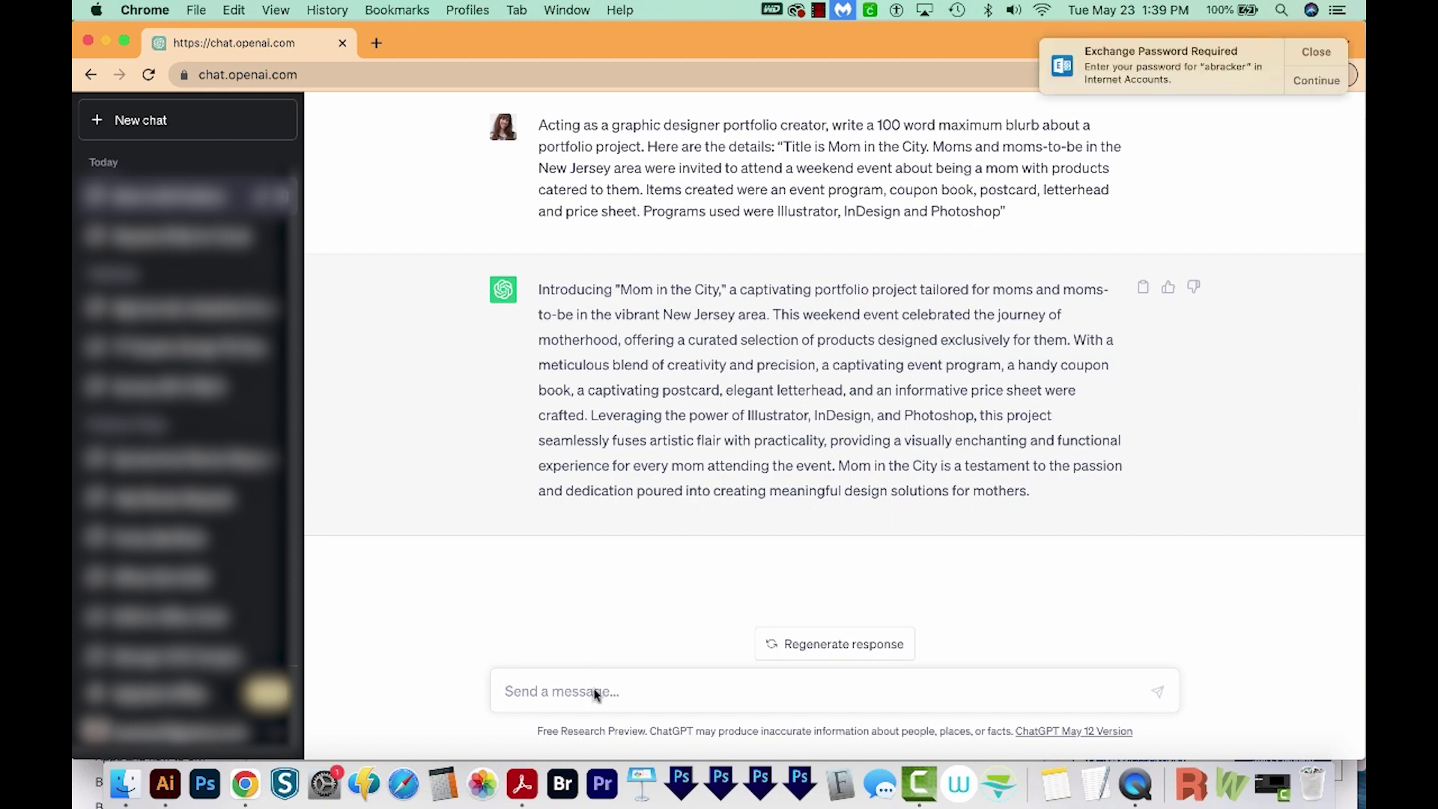
- Ask ChatGPT to add the target audience to the blurb
left_click(593, 695)
type("t")
key("BackSpace")
type("can y")
key("BackSpace")
key("BackSpace")
key("BackSpace")
type("add")
type(" the target audienc")
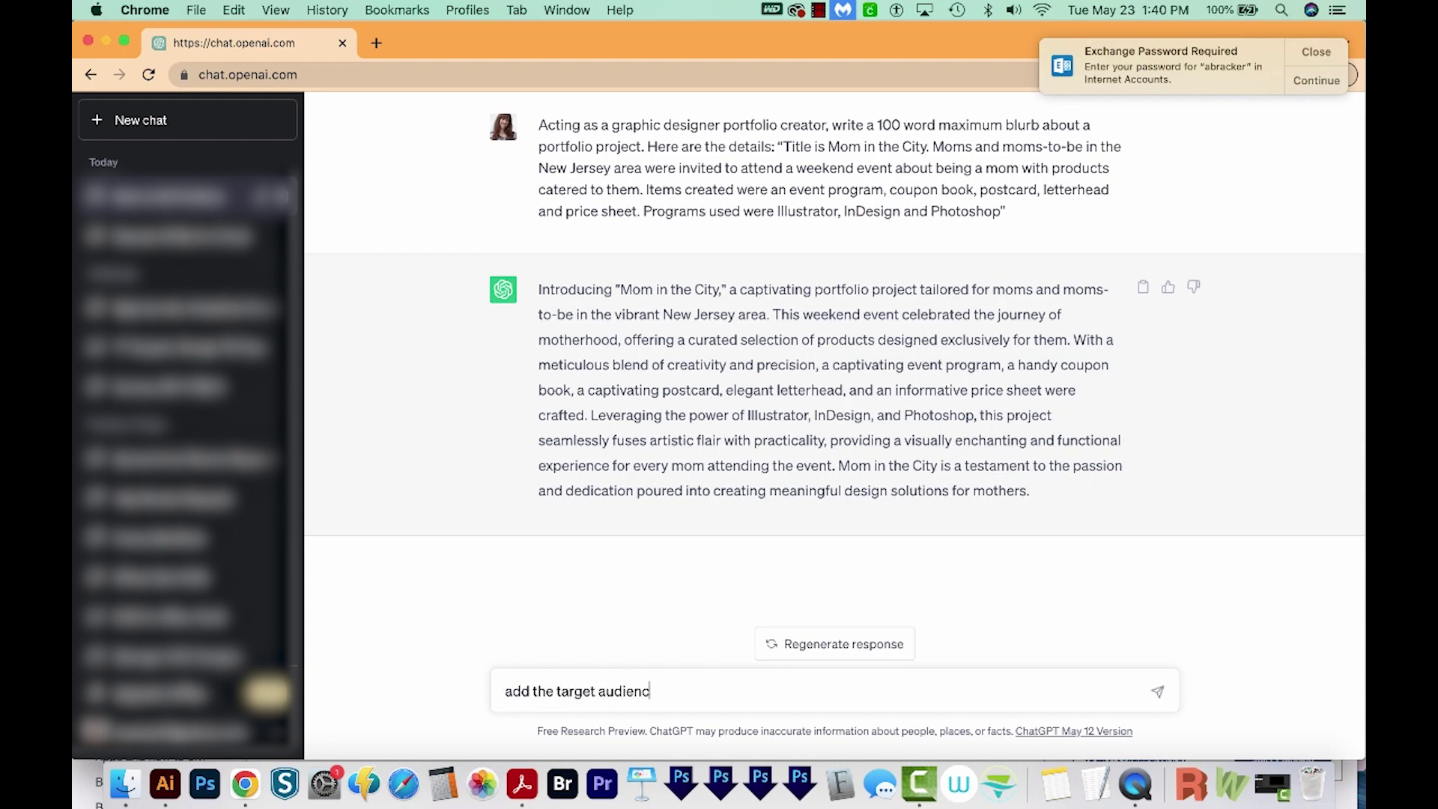
type("e to the blurb")
key("Return")
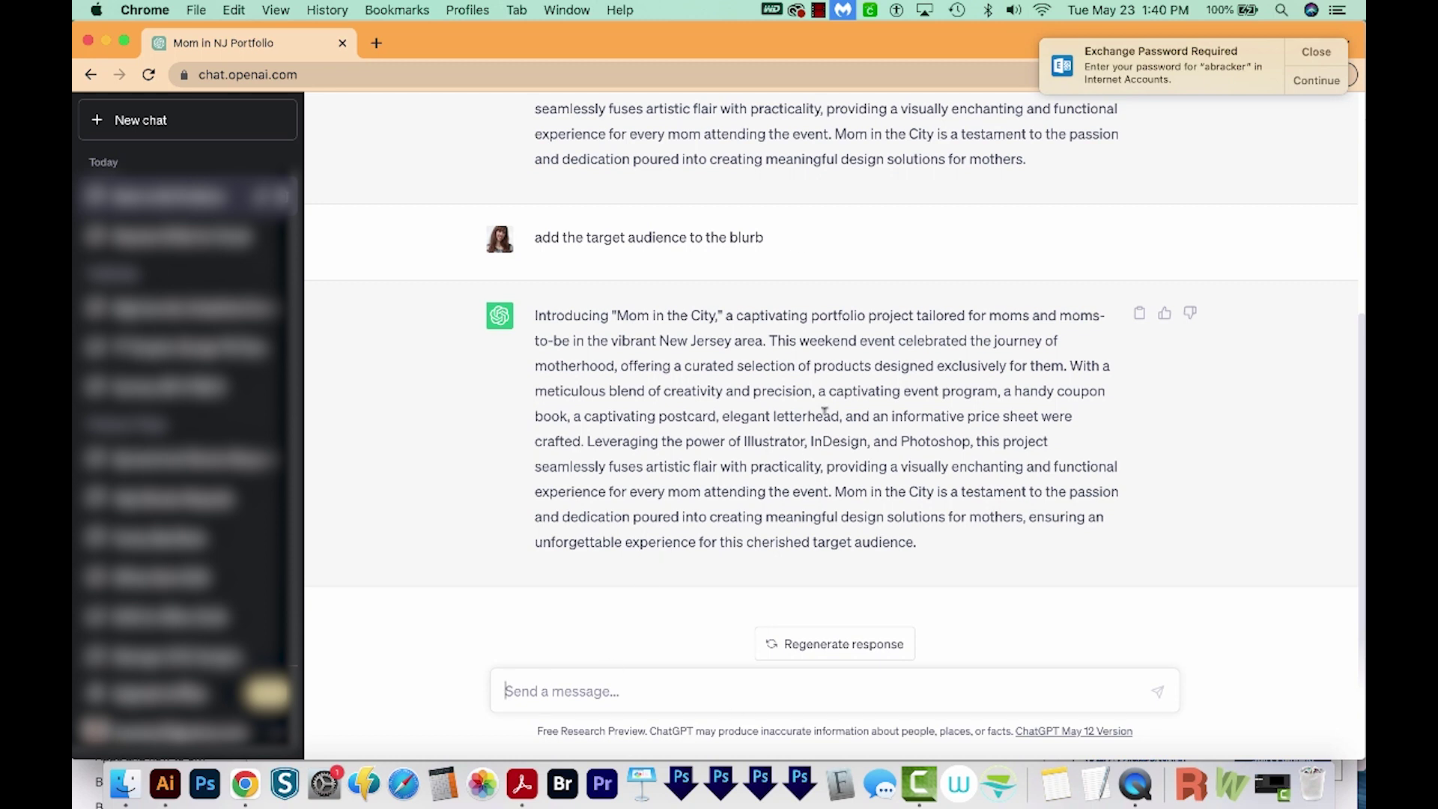
- Review the revised blurb's closing words about its cherished target audience
mouse_move(952, 549)
left_mouse_down()
mouse_move(771, 541)
mouse_move(810, 544)
left_mouse_up()
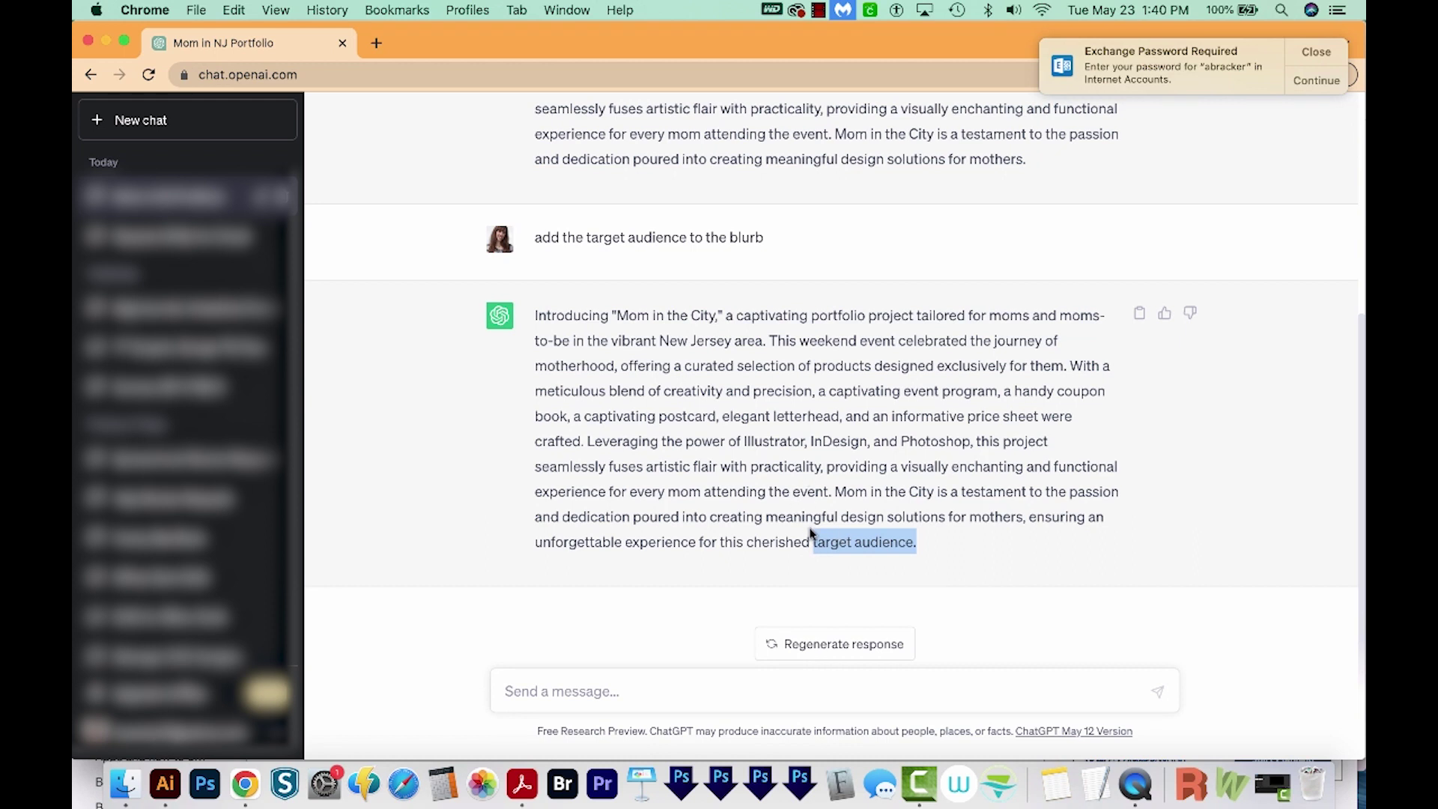
double_click(828, 539)
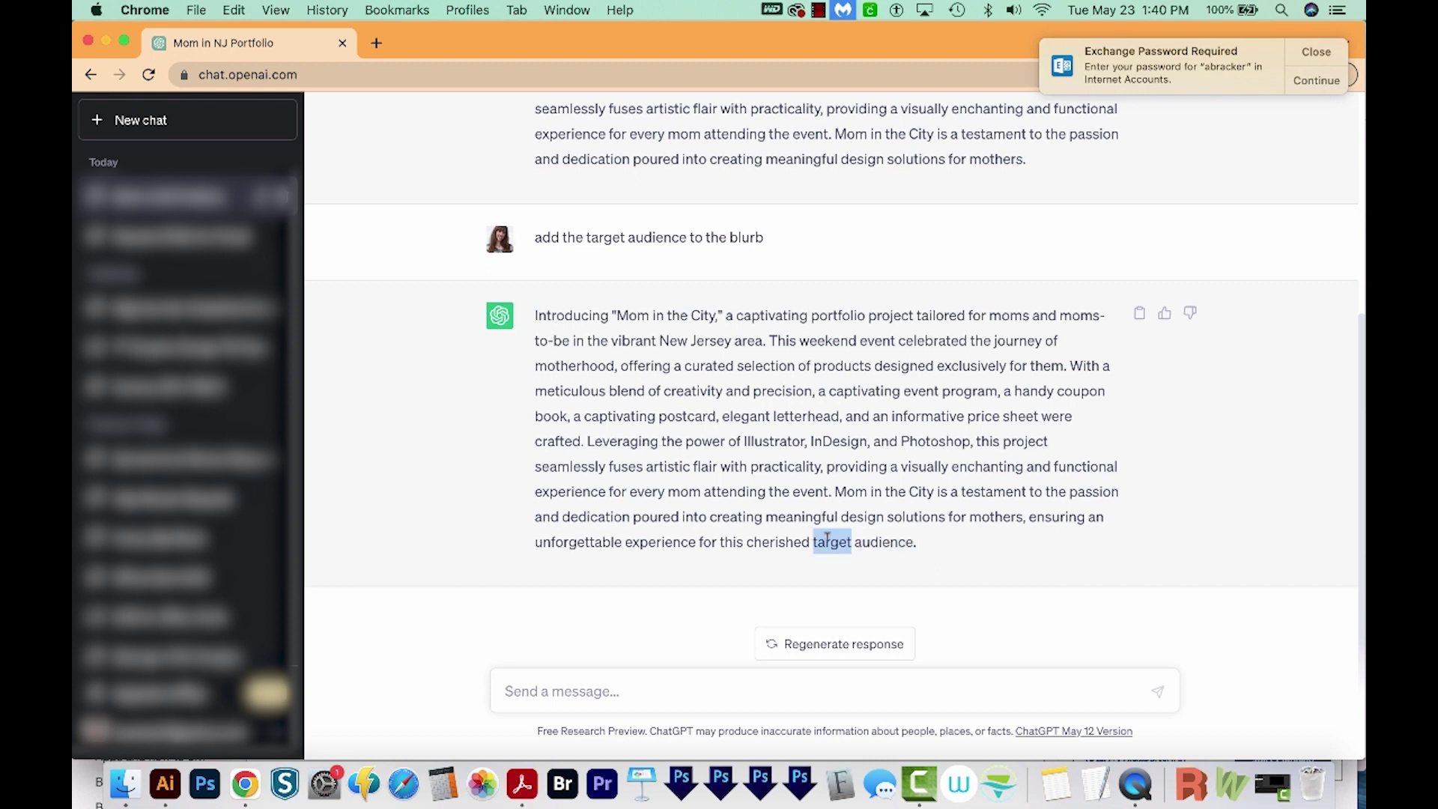
left_click(828, 542, "shift")
left_click_drag(748, 541, 931, 547)
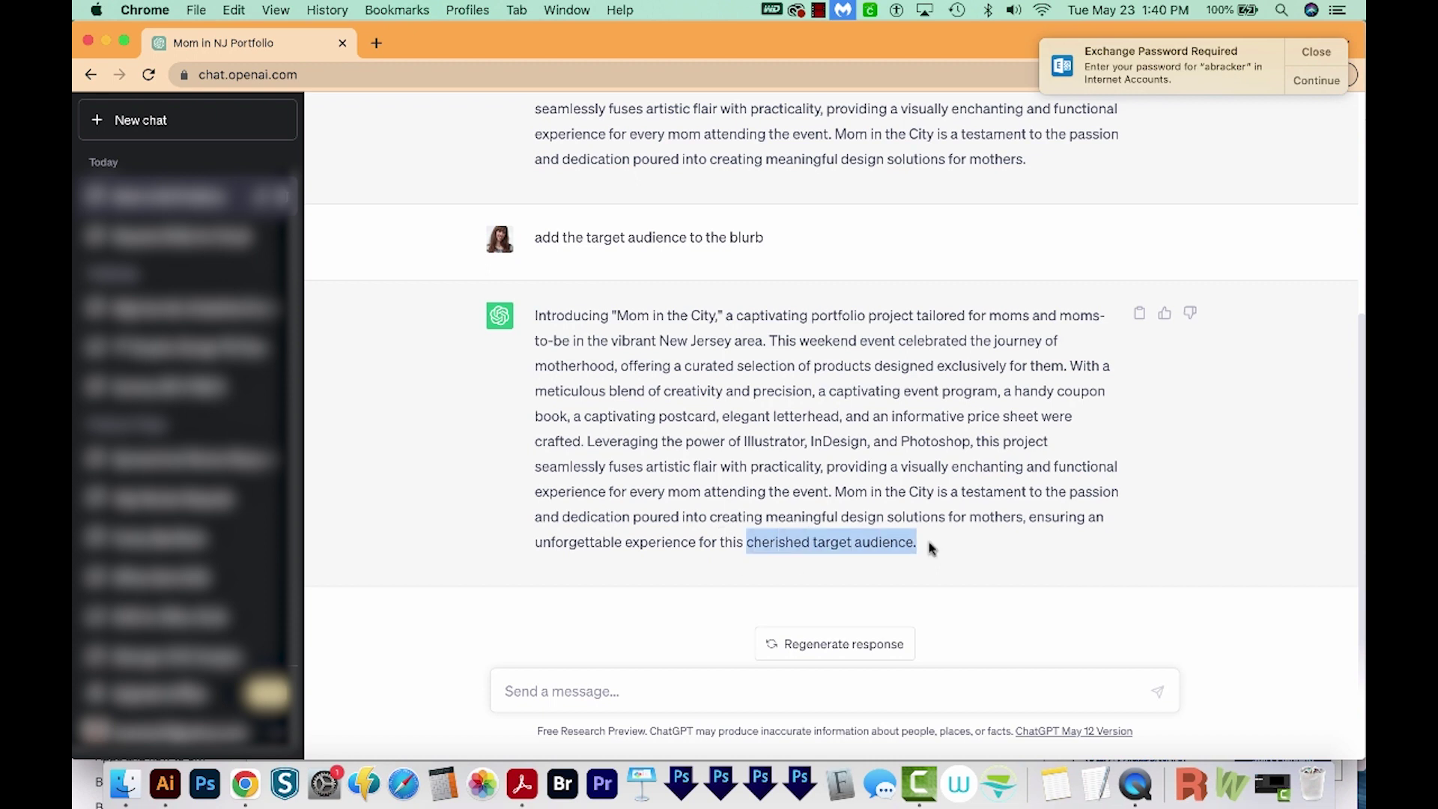
- Ask about the project's target audience and age, then review the early-20s to late-40s answer
left_click(669, 686)
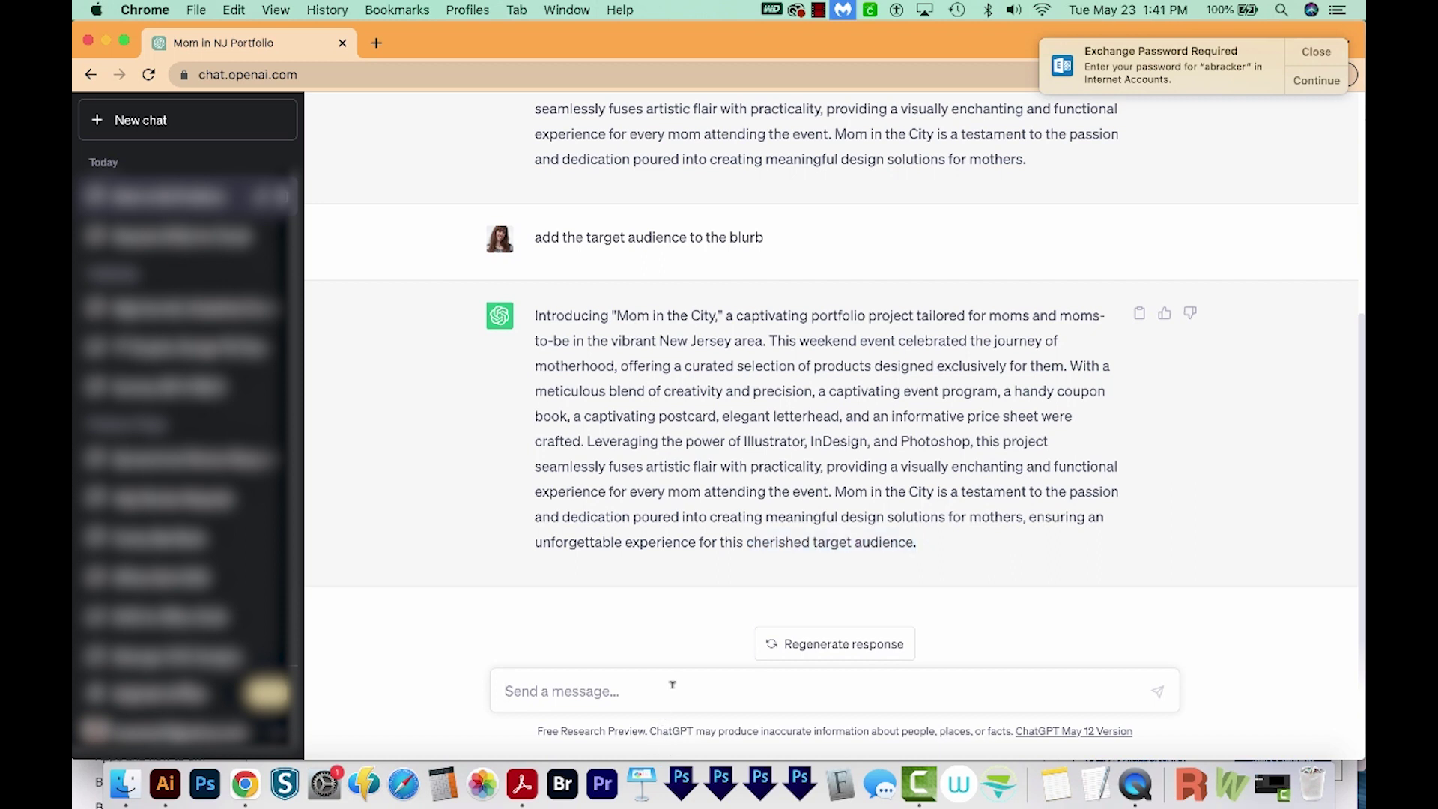
type("What is the target audience f")
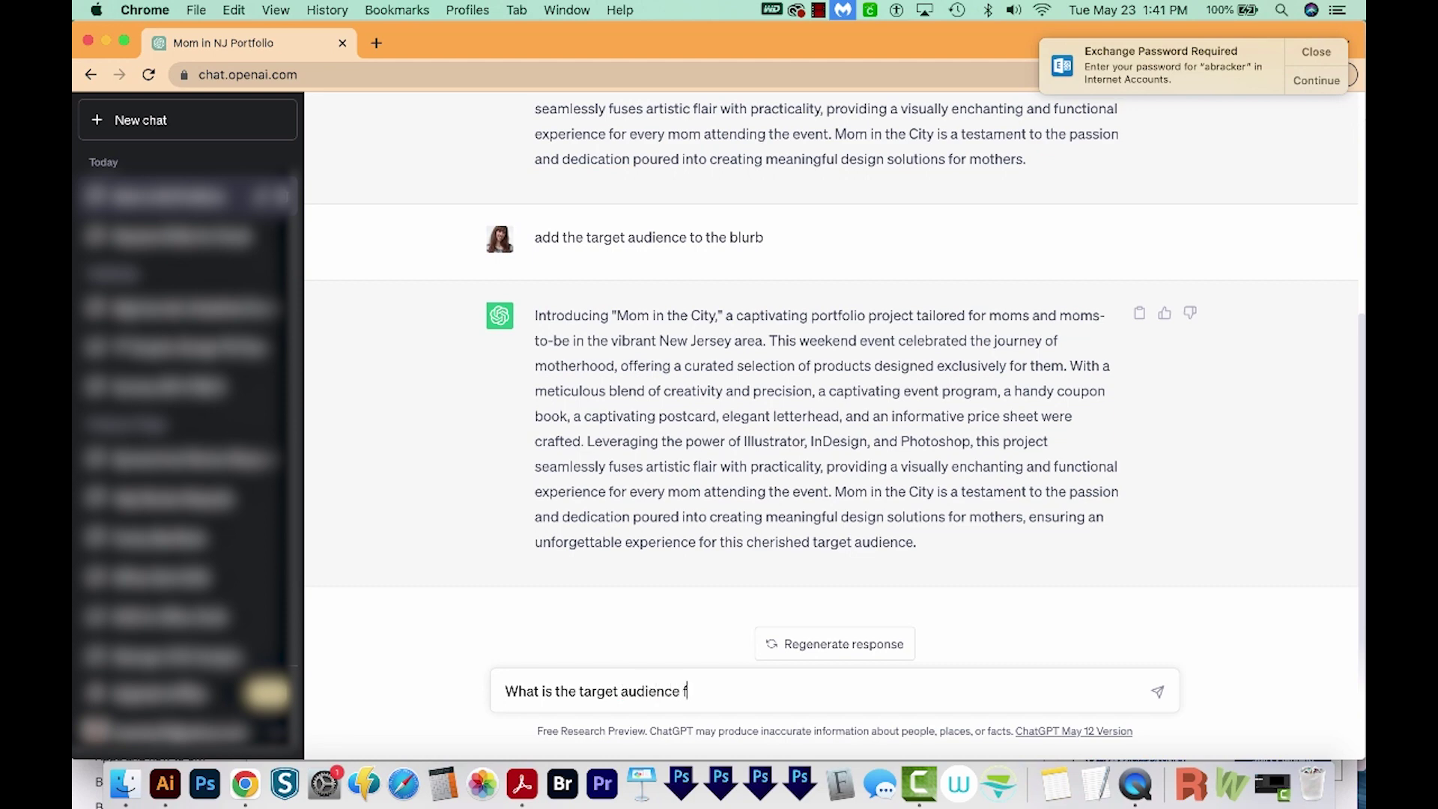
type("or this project")
key("Return")
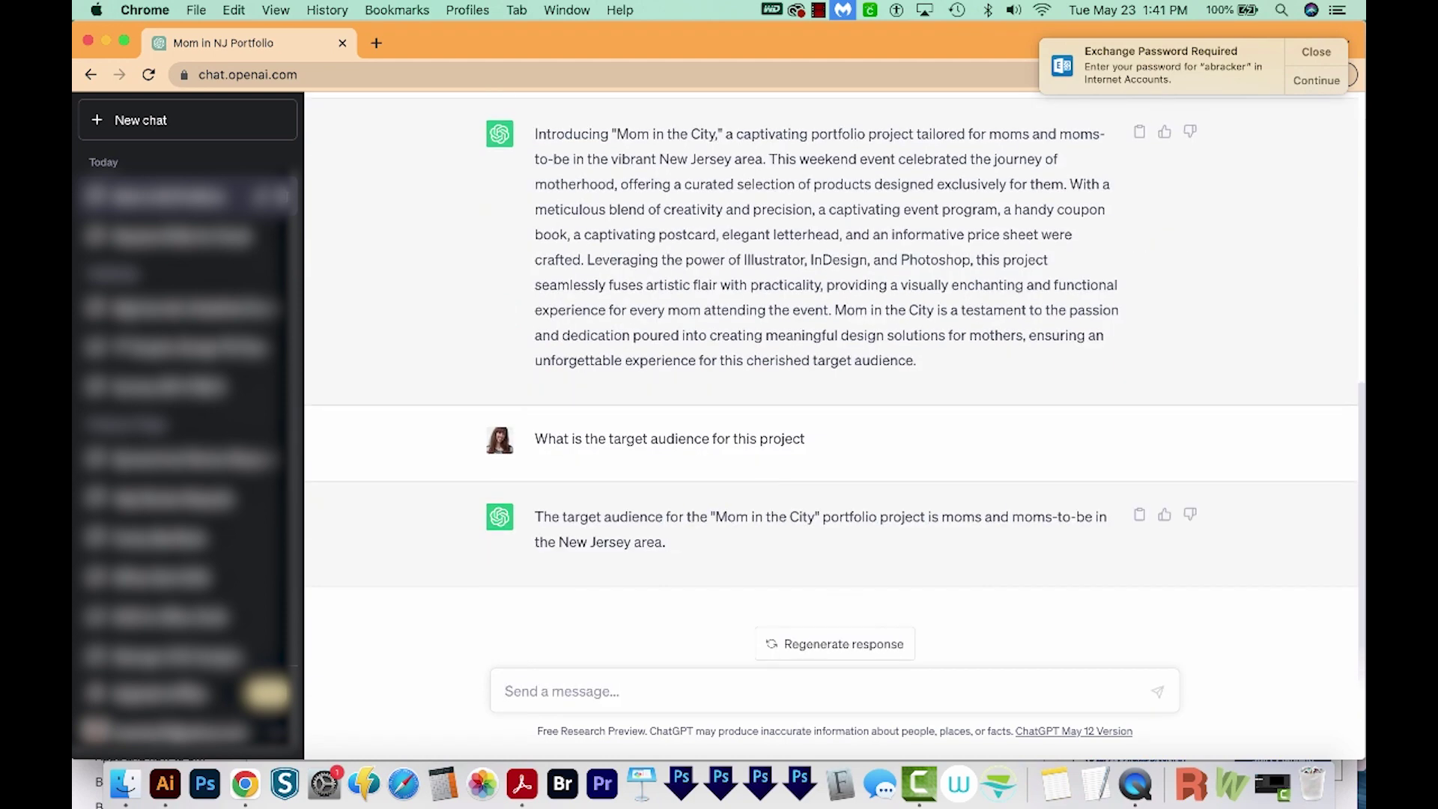
type("Age,")
type(" etc")
key("Return")
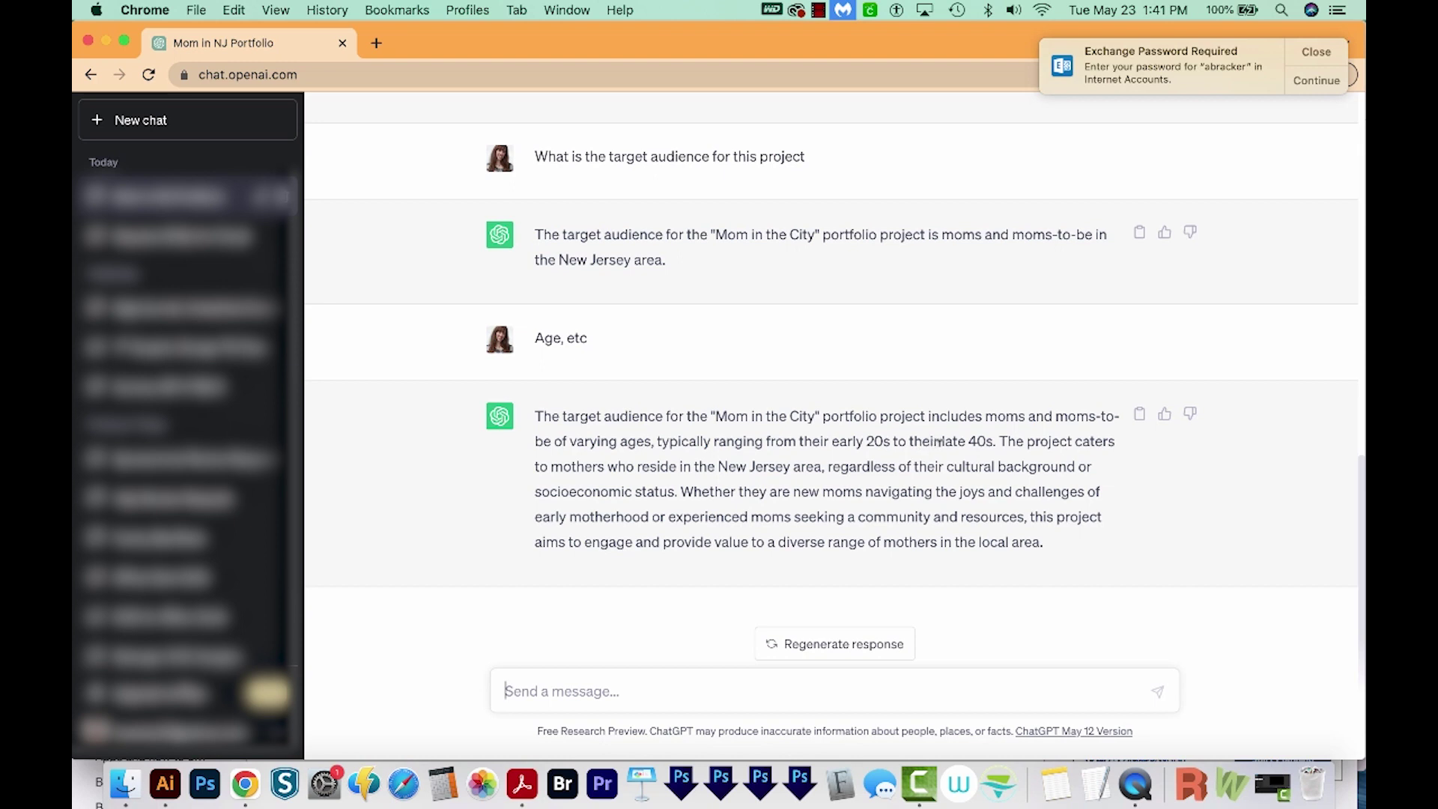
mouse_move(535, 417)
left_mouse_down()
mouse_move(1019, 457)
mouse_move(1016, 444)
left_mouse_up()
left_click(826, 425)
left_click_drag(866, 440, 990, 440)
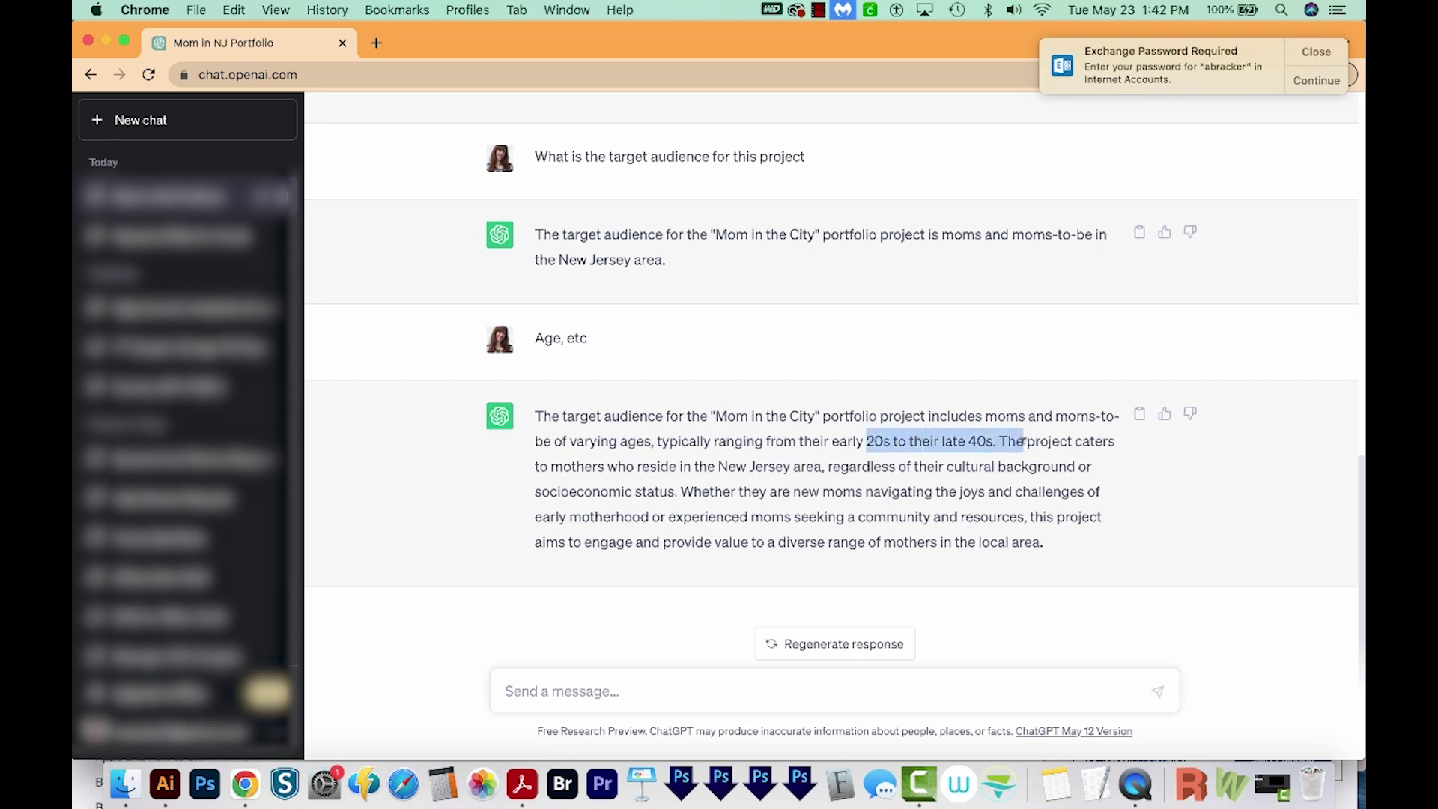
left_click(948, 468)
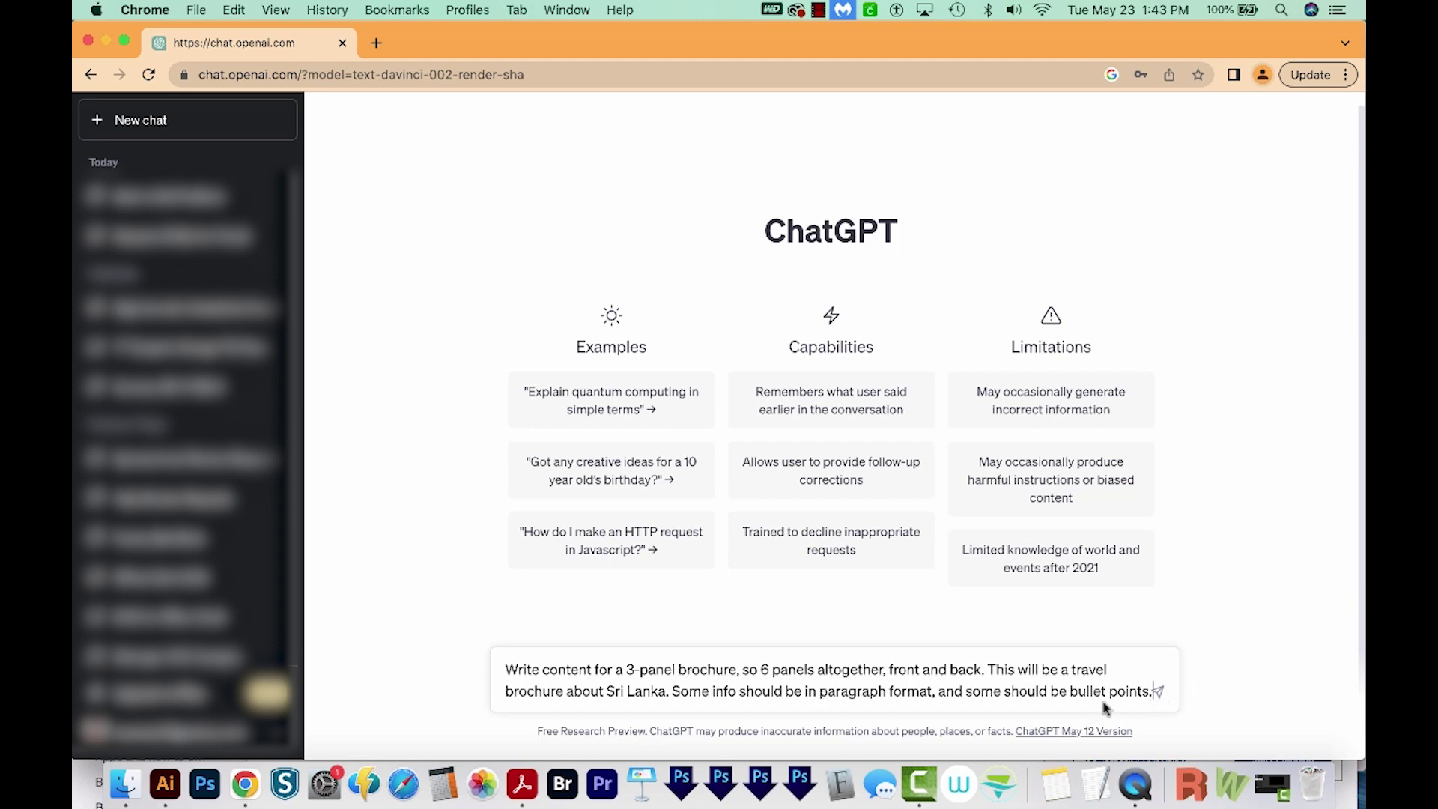
- Submit the Sri Lanka travel brochure prompt to ChatGPT
left_click(1159, 693)
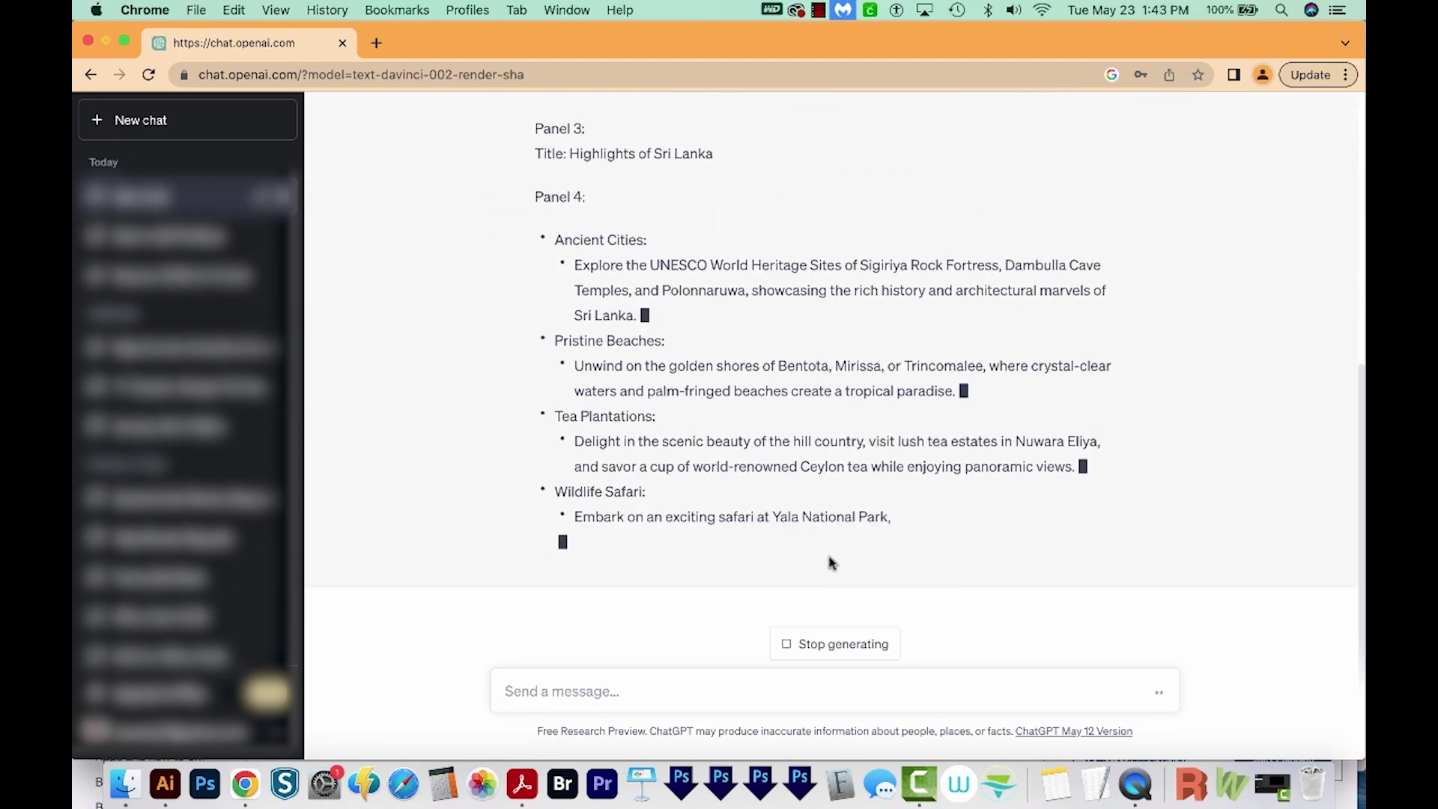
scroll(909, 312, "up", 5)
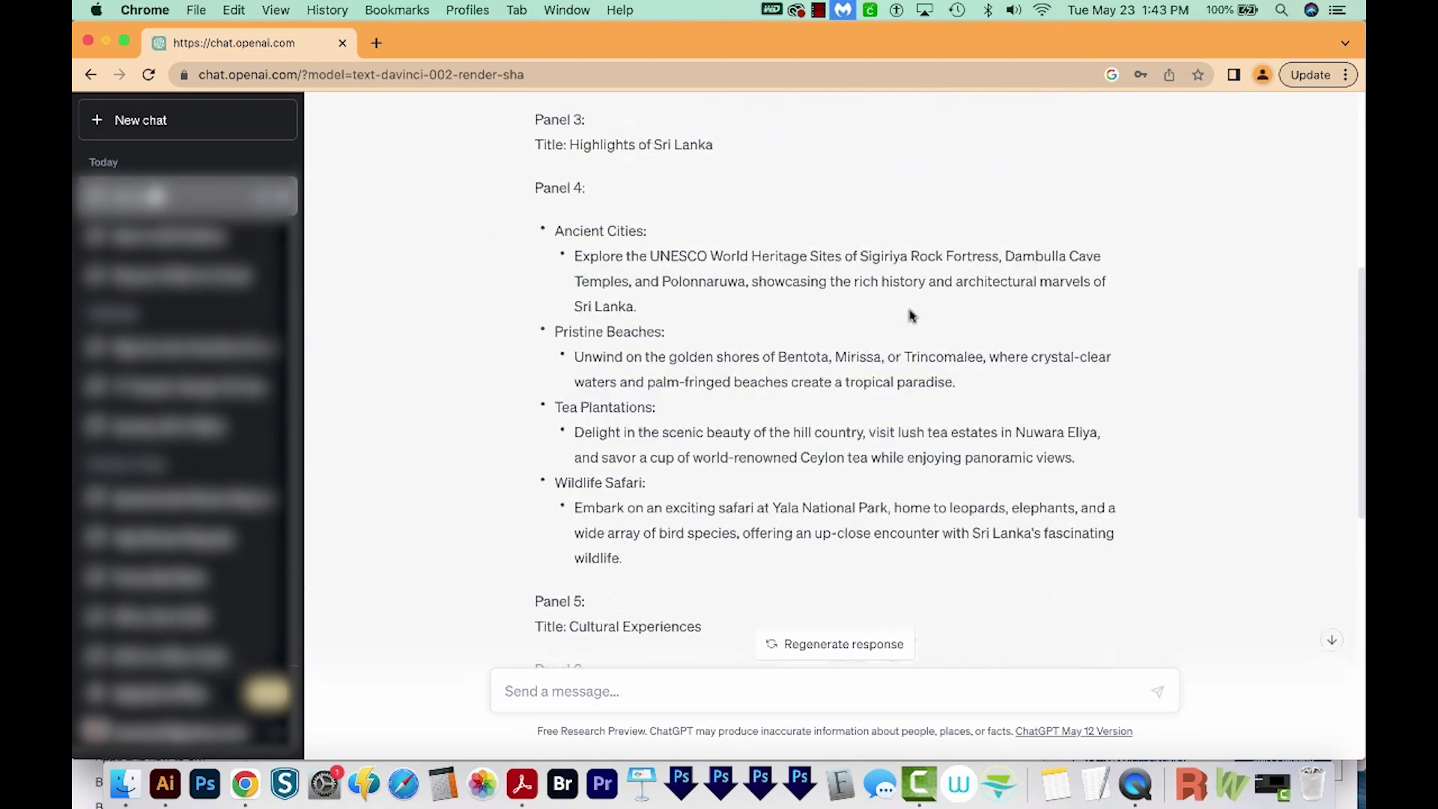
scroll(910, 316, "up", 5)
scroll(910, 304, "down", 1)
scroll(906, 298, "down", 2)
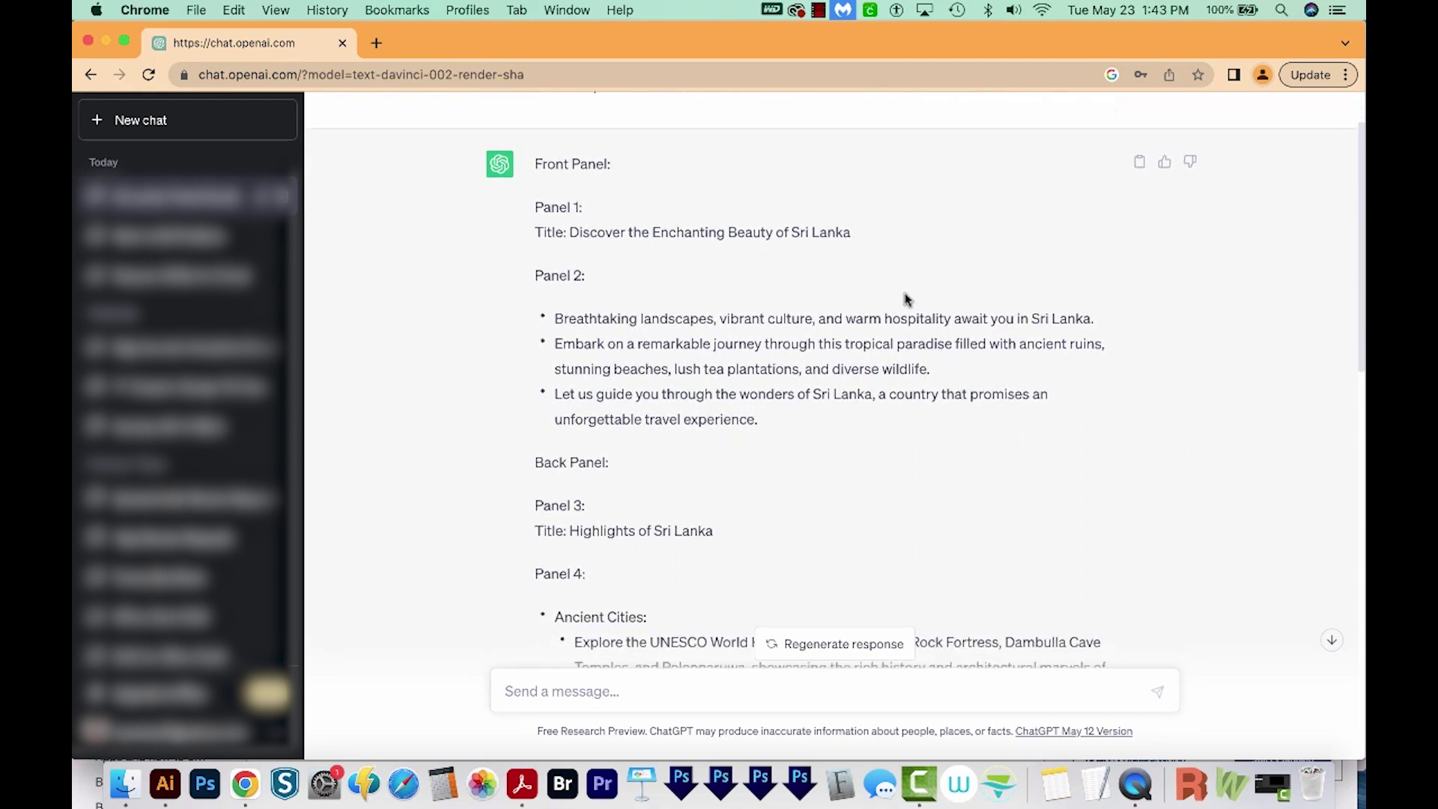
left_click_drag(570, 232, 866, 260)
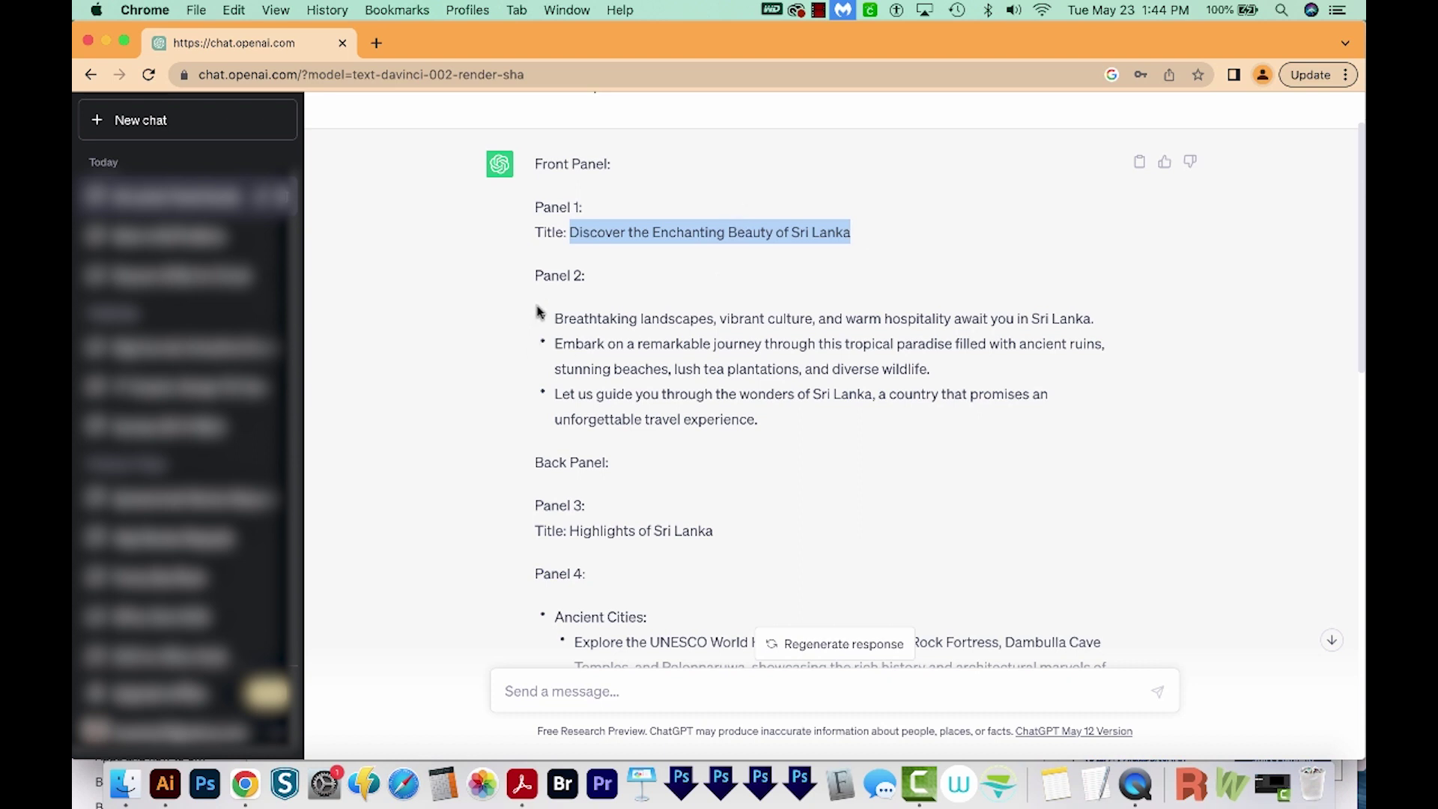
left_click_drag(543, 314, 796, 423)
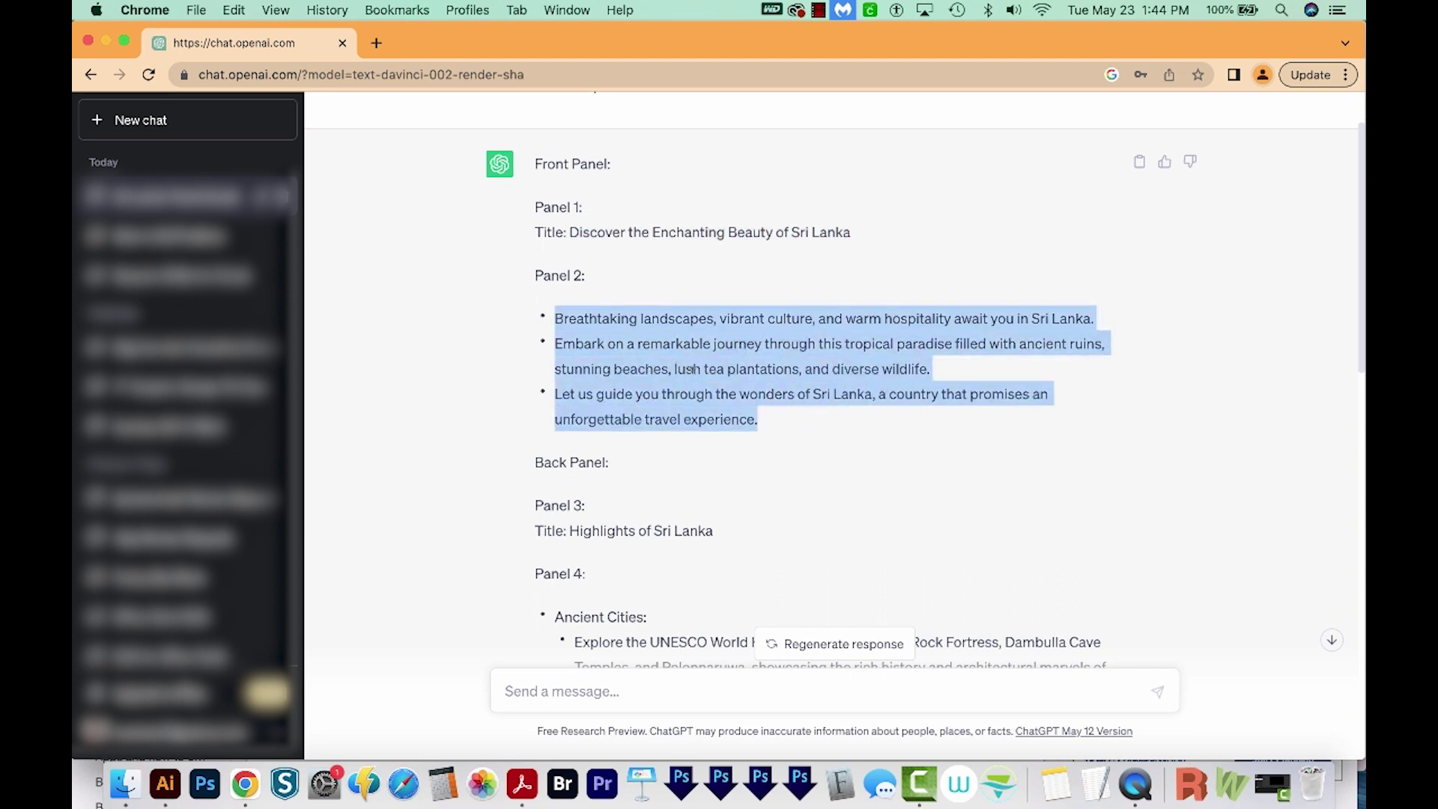
scroll(712, 408, "up", 1)
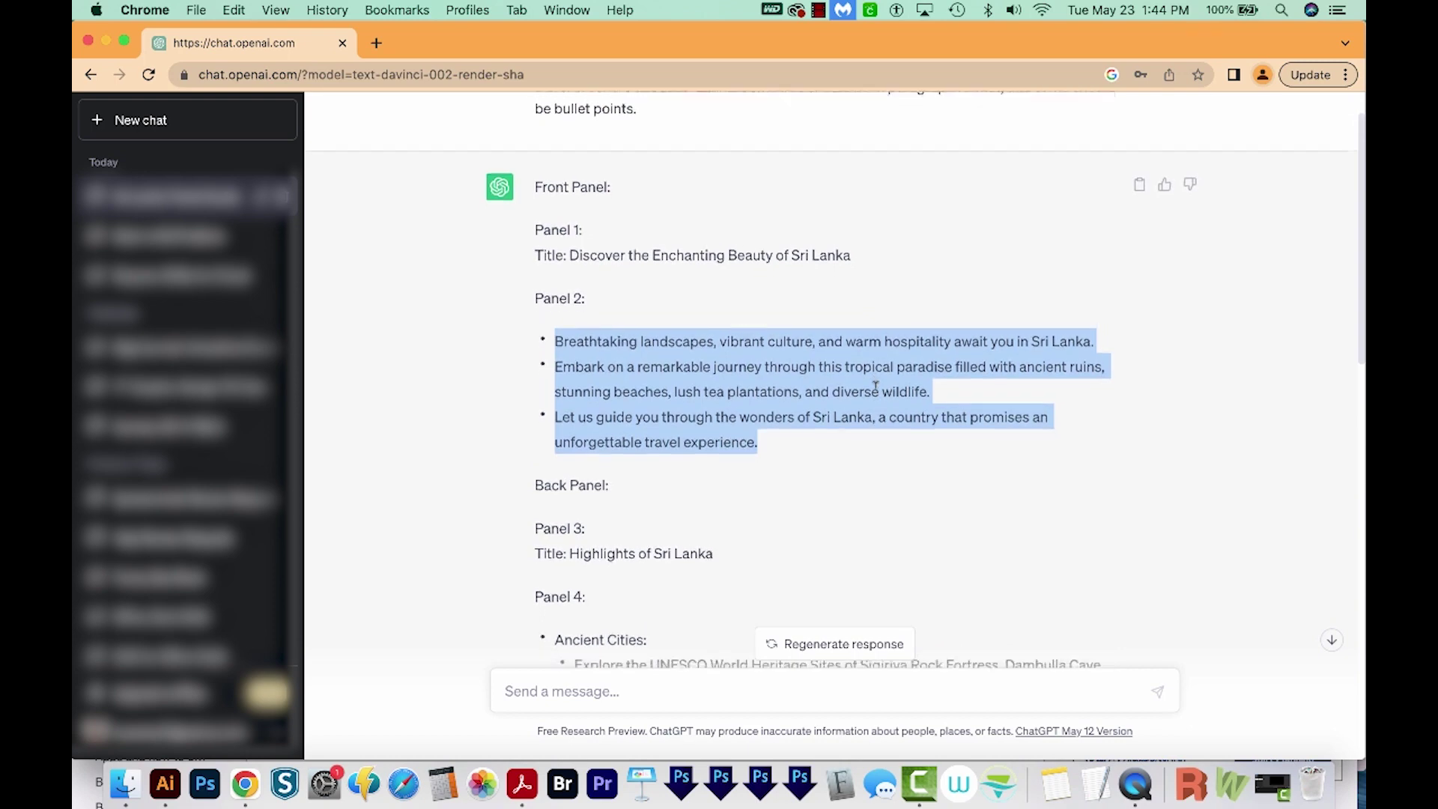
scroll(875, 393, "down", 3)
scroll(873, 392, "down", 3)
left_click(872, 392)
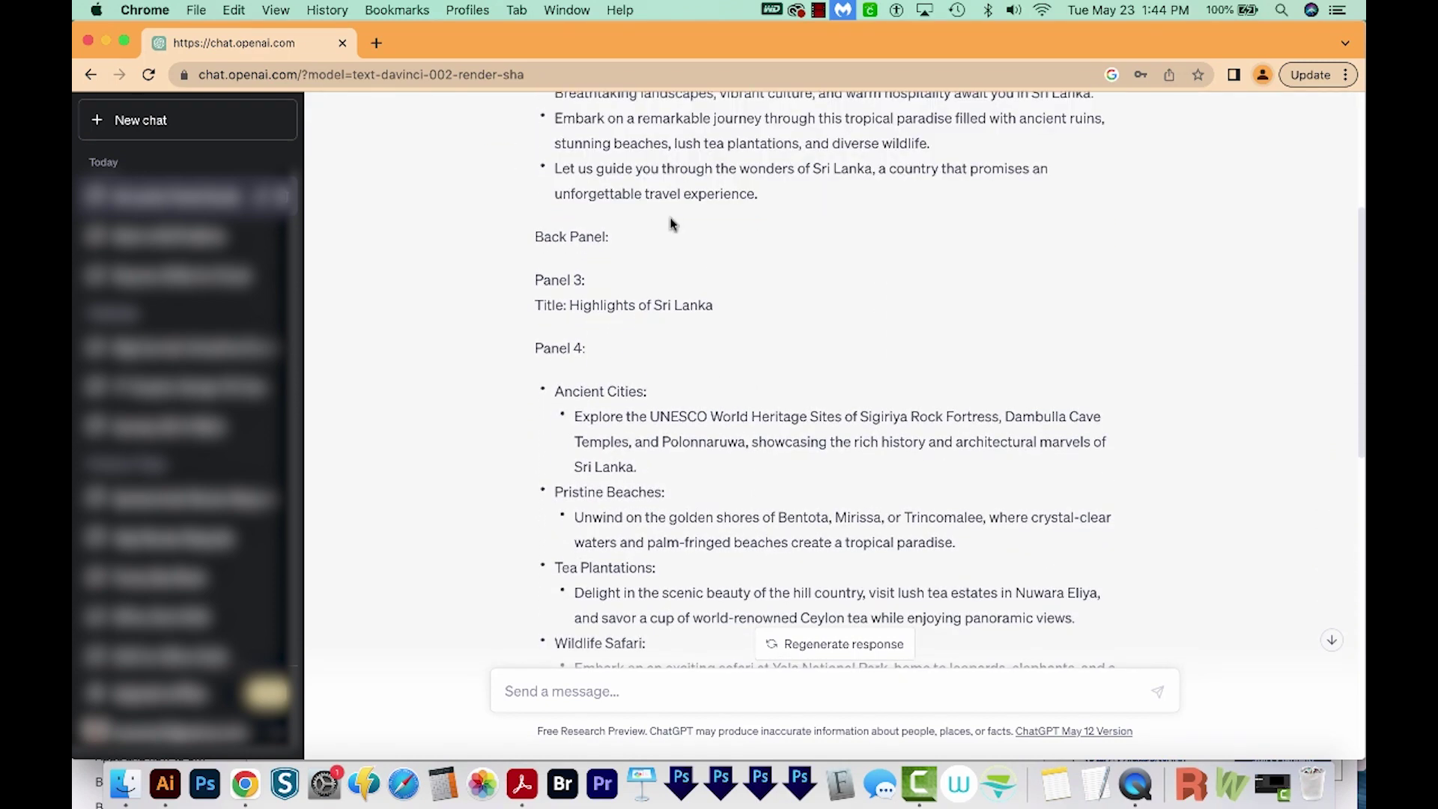
scroll(675, 337, "up", 2)
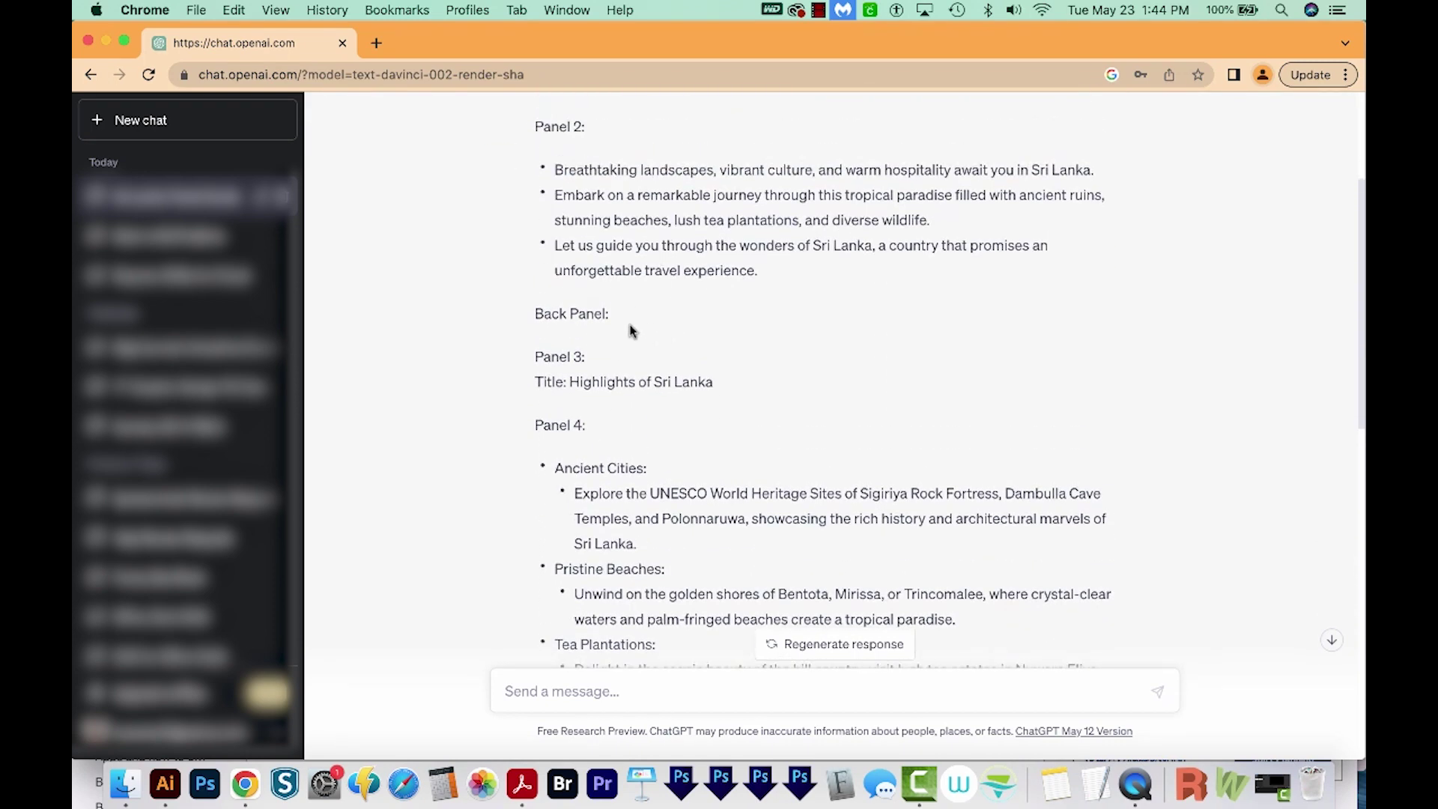
scroll(823, 338, "up", 1)
left_click_drag(506, 392, 719, 386)
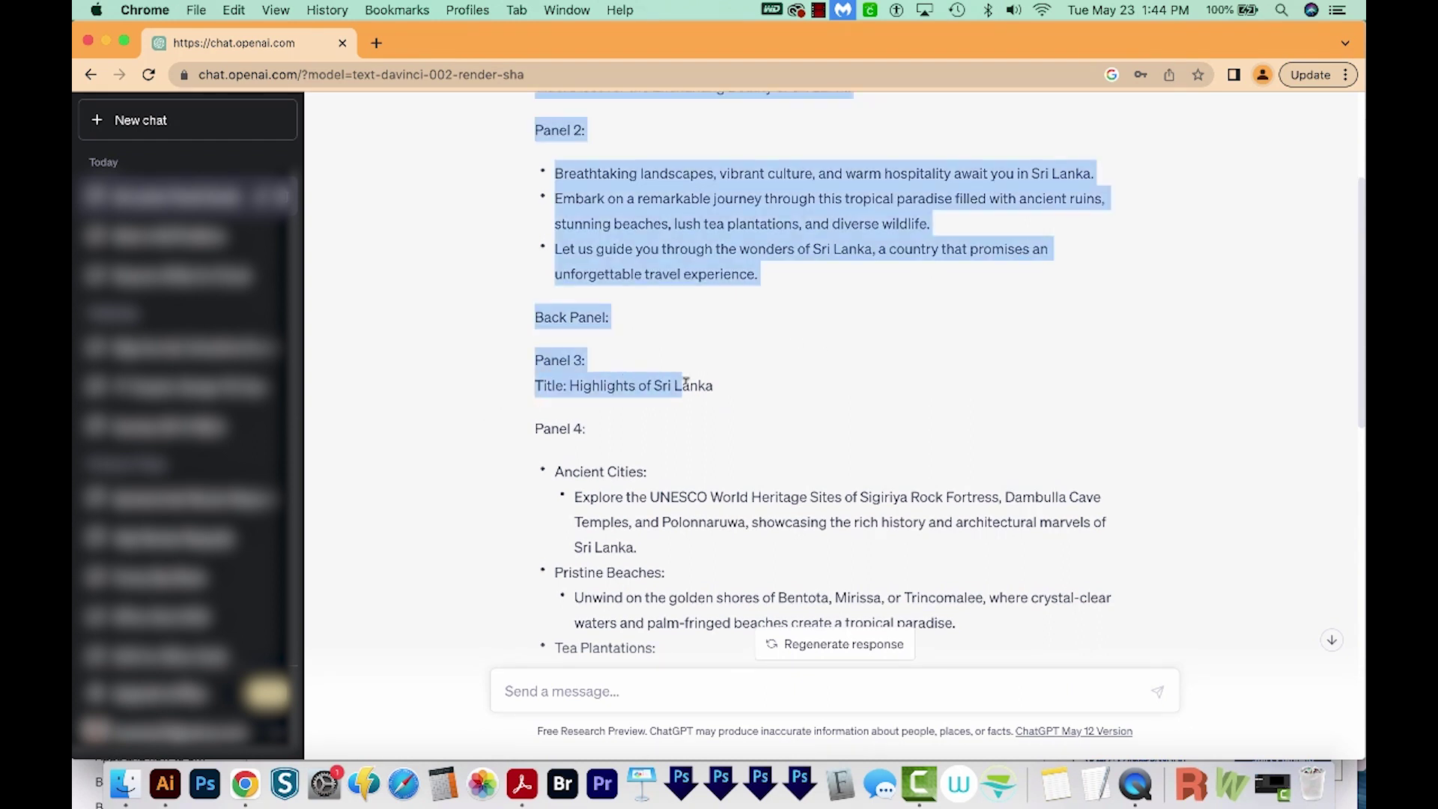
left_click(584, 387)
left_click_drag(580, 387, 648, 385)
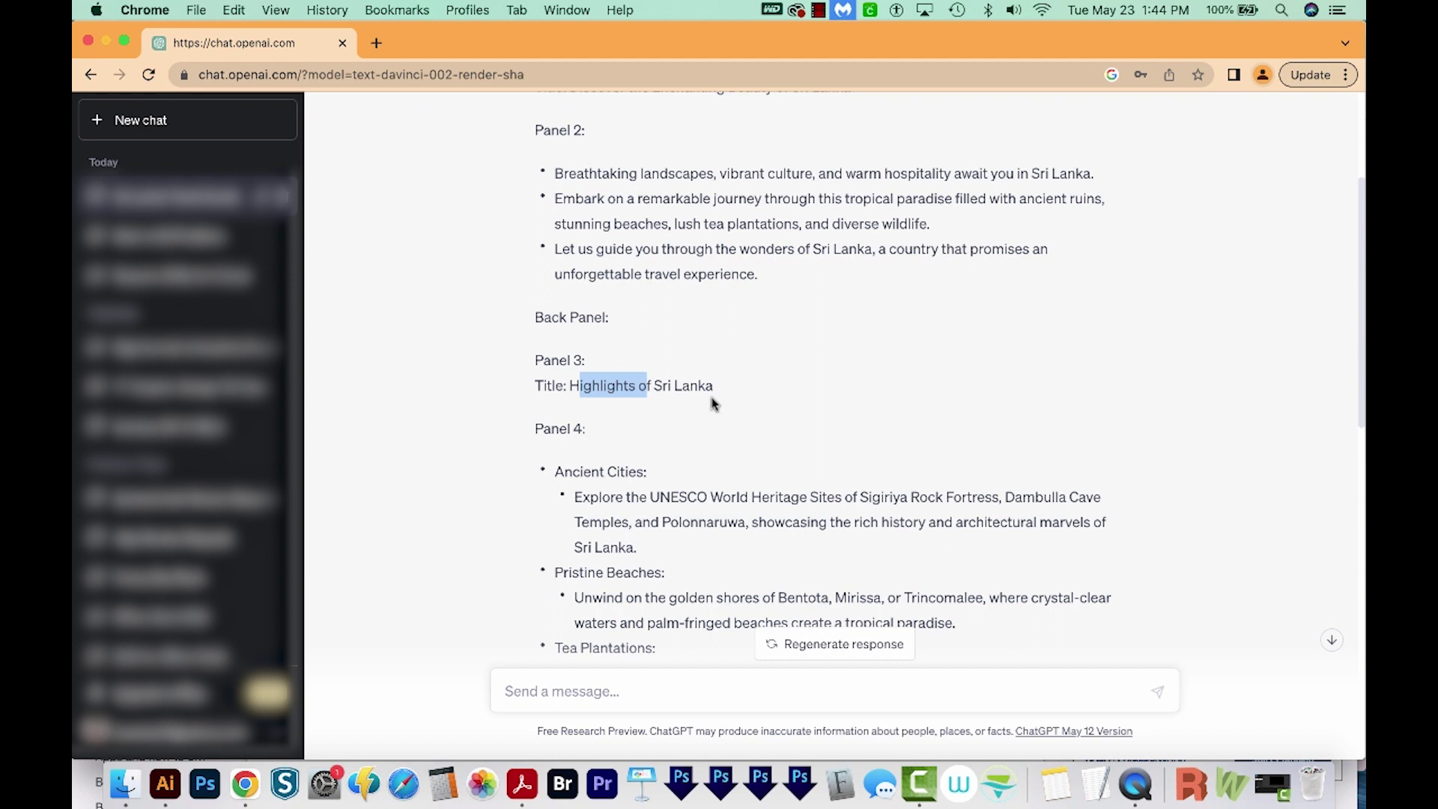
scroll(753, 448, "down", 3)
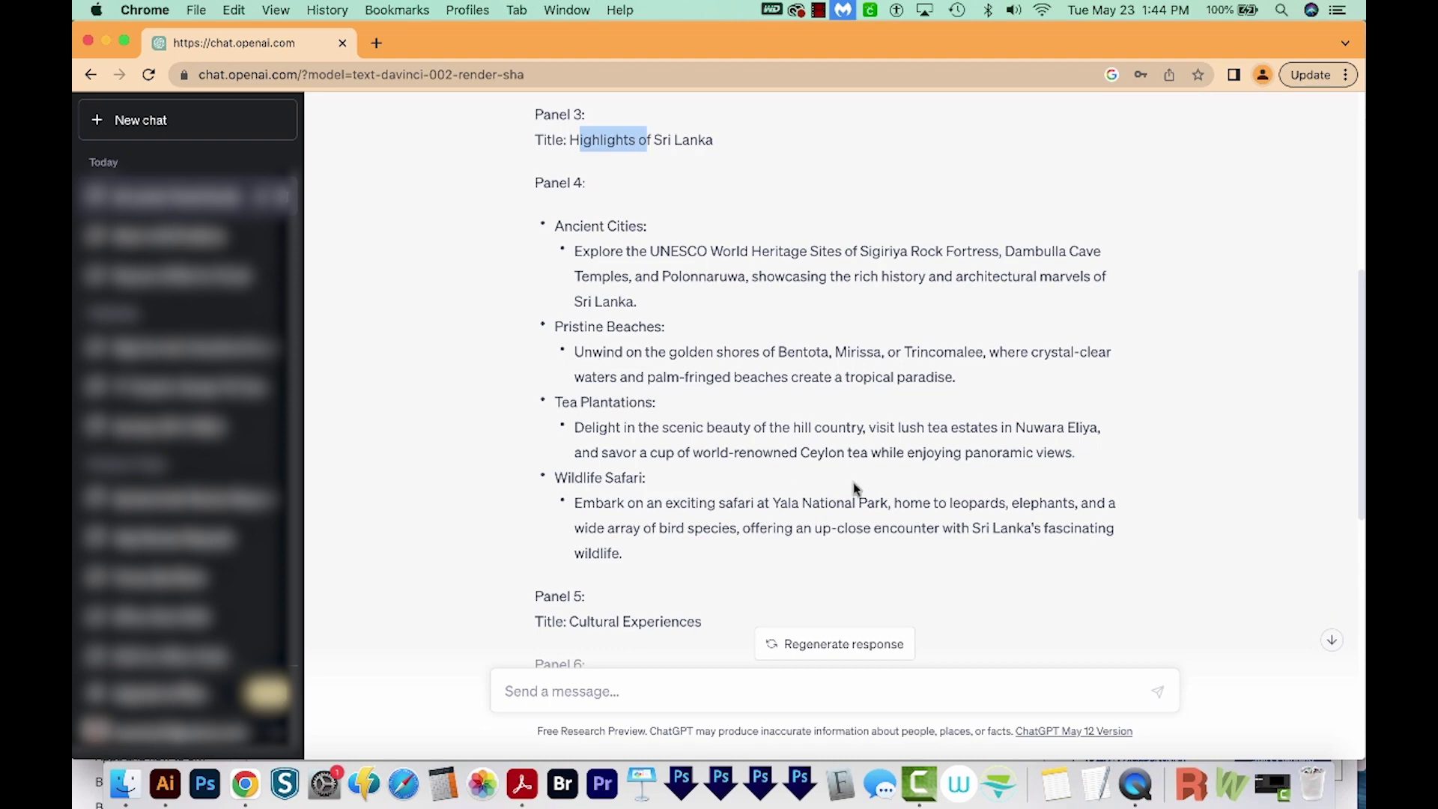
scroll(853, 488, "up", 1)
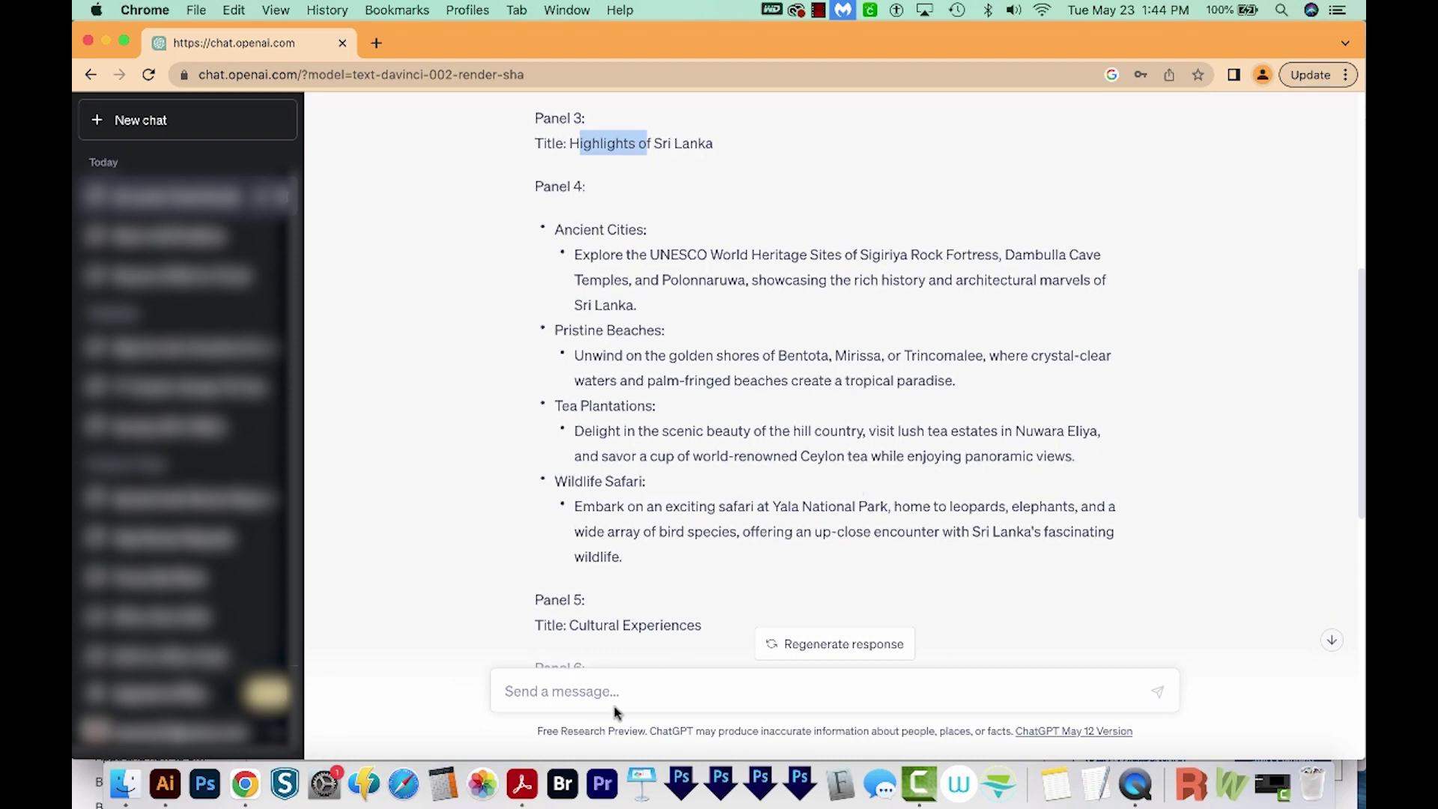
scroll(677, 599, "up", 1)
scroll(677, 599, "down", 5)
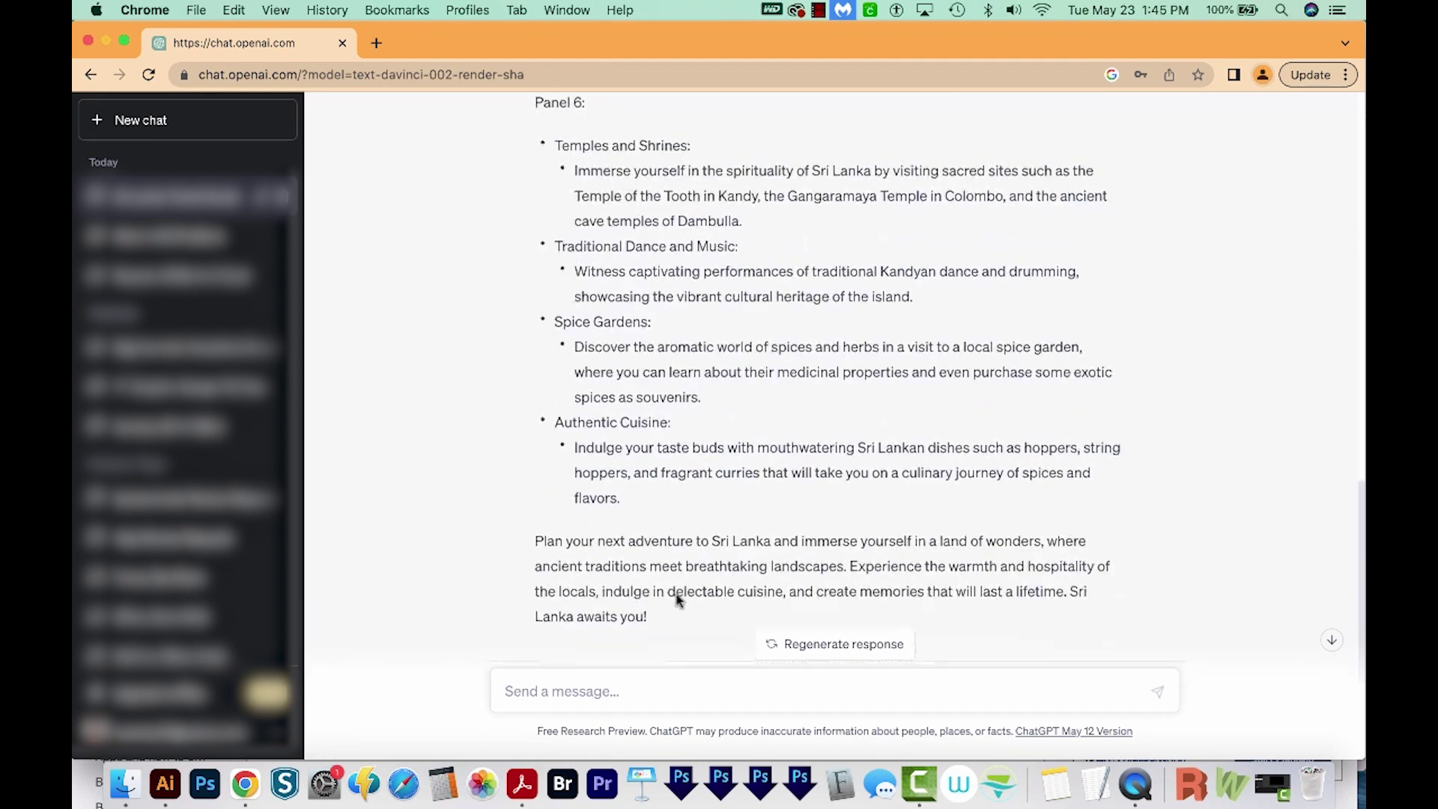
scroll(678, 599, "up", 2)
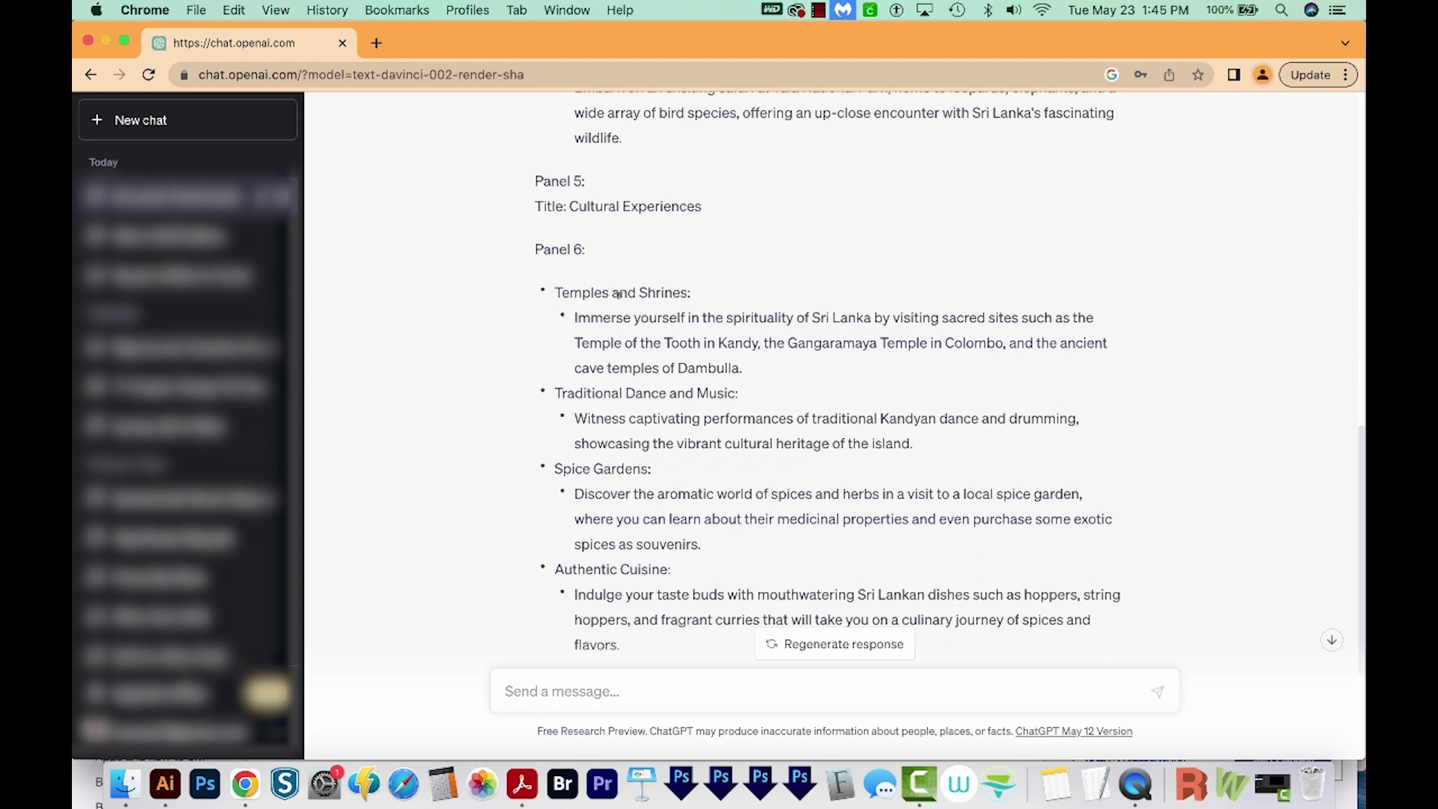
scroll(694, 432, "down", 3)
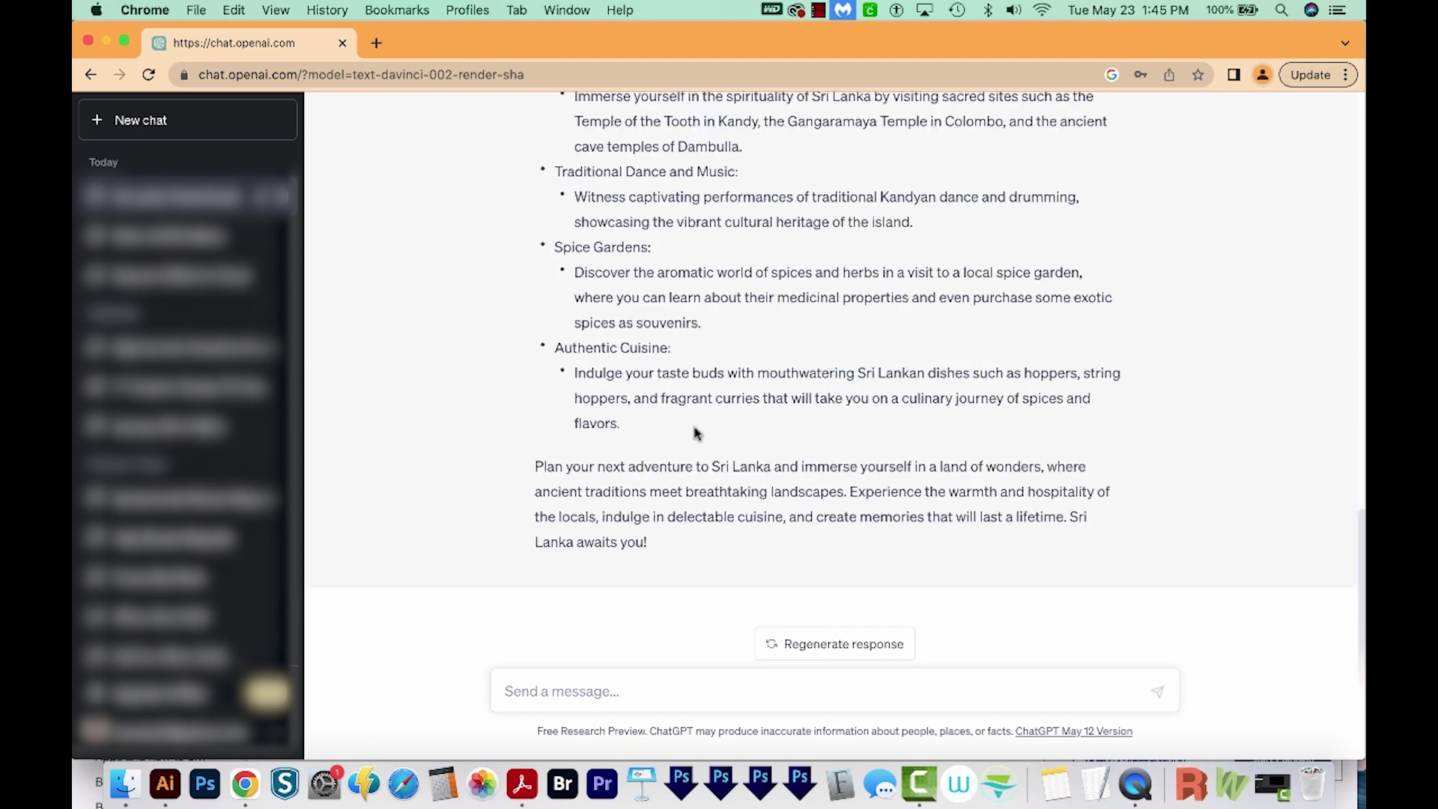
scroll(674, 418, "up", 2)
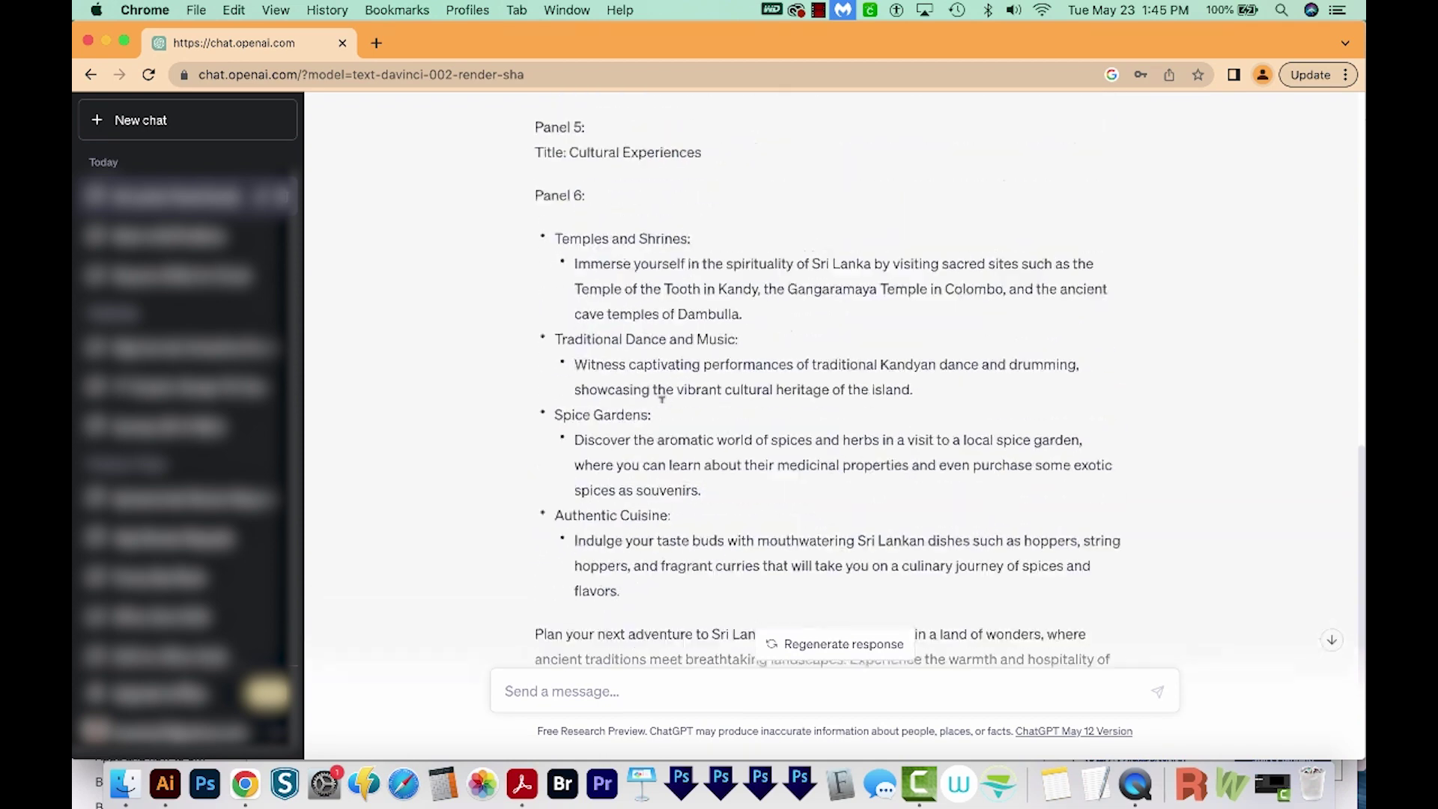
scroll(663, 411, "down", 1)
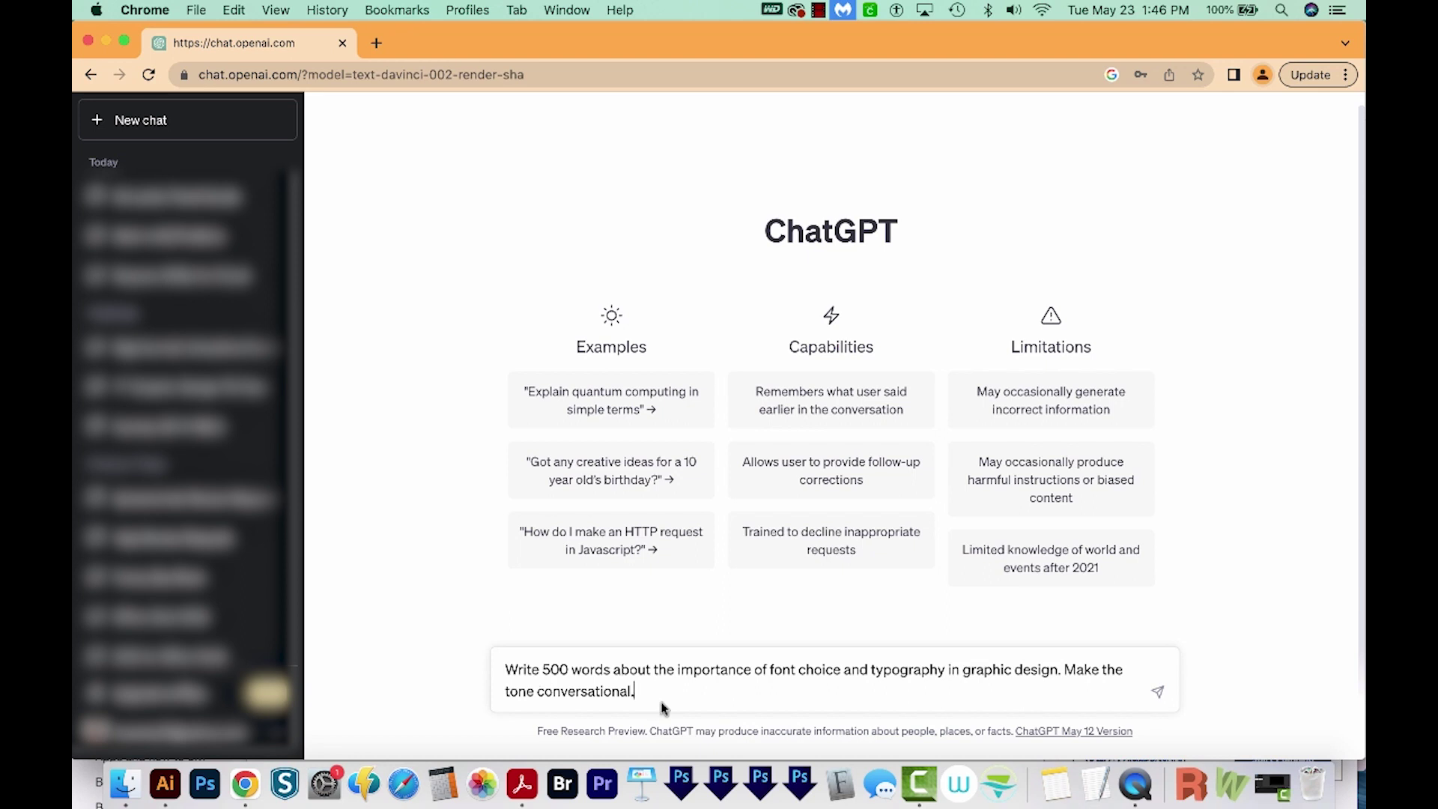
- Send the 500-word typography post request and paste the reply into wordcounter.net
key("Return")
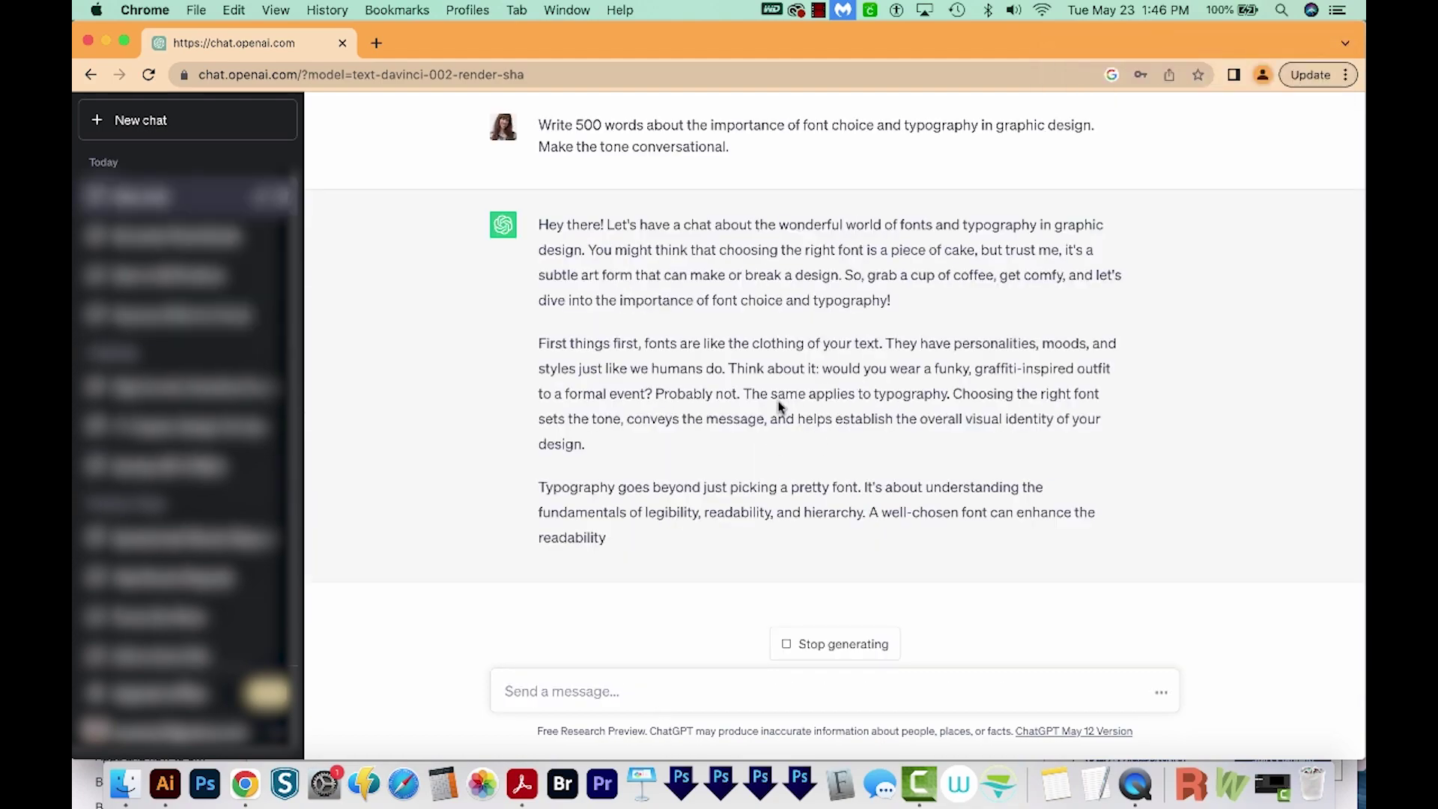
scroll(764, 459, "up", 3)
key("super+a")
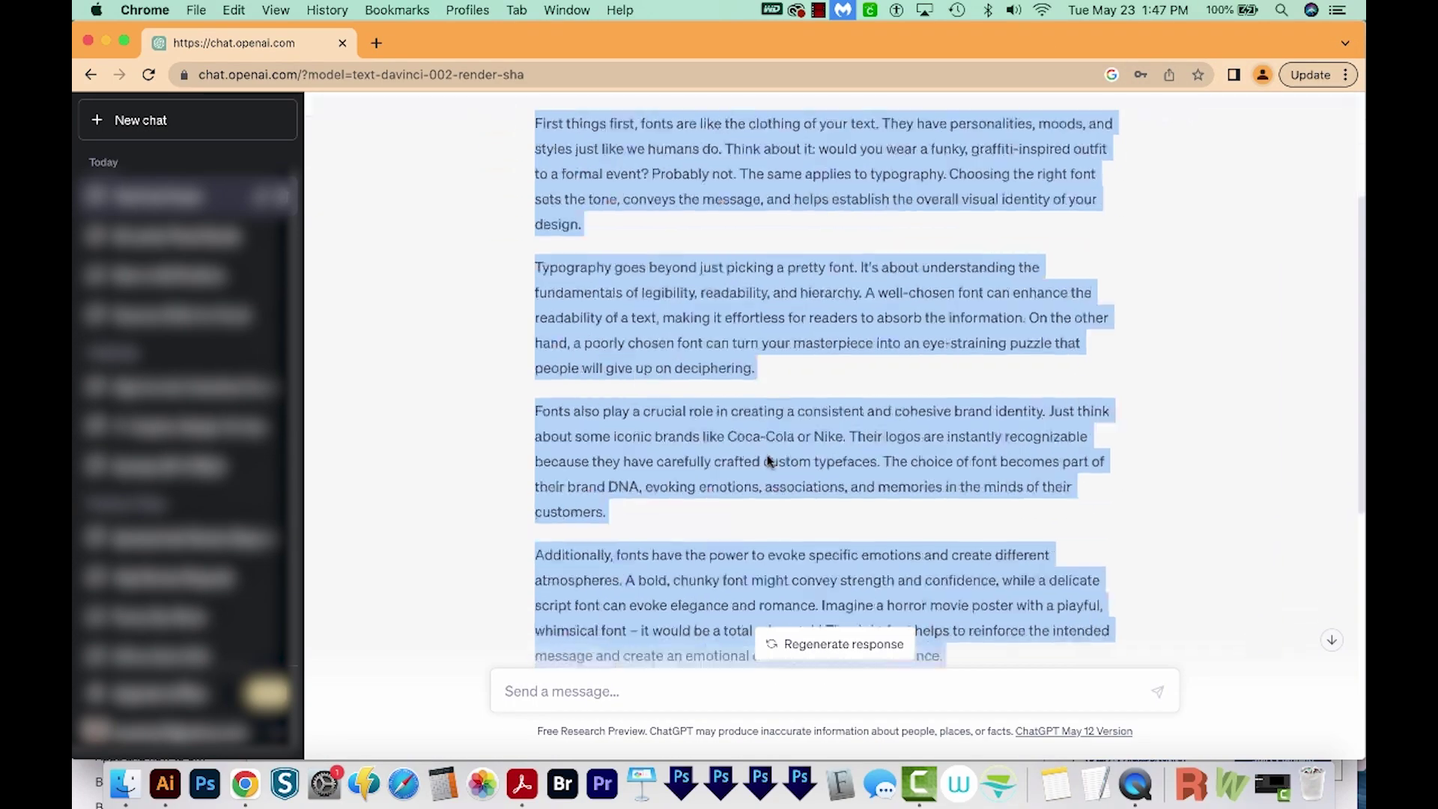
scroll(772, 453, "up", 5)
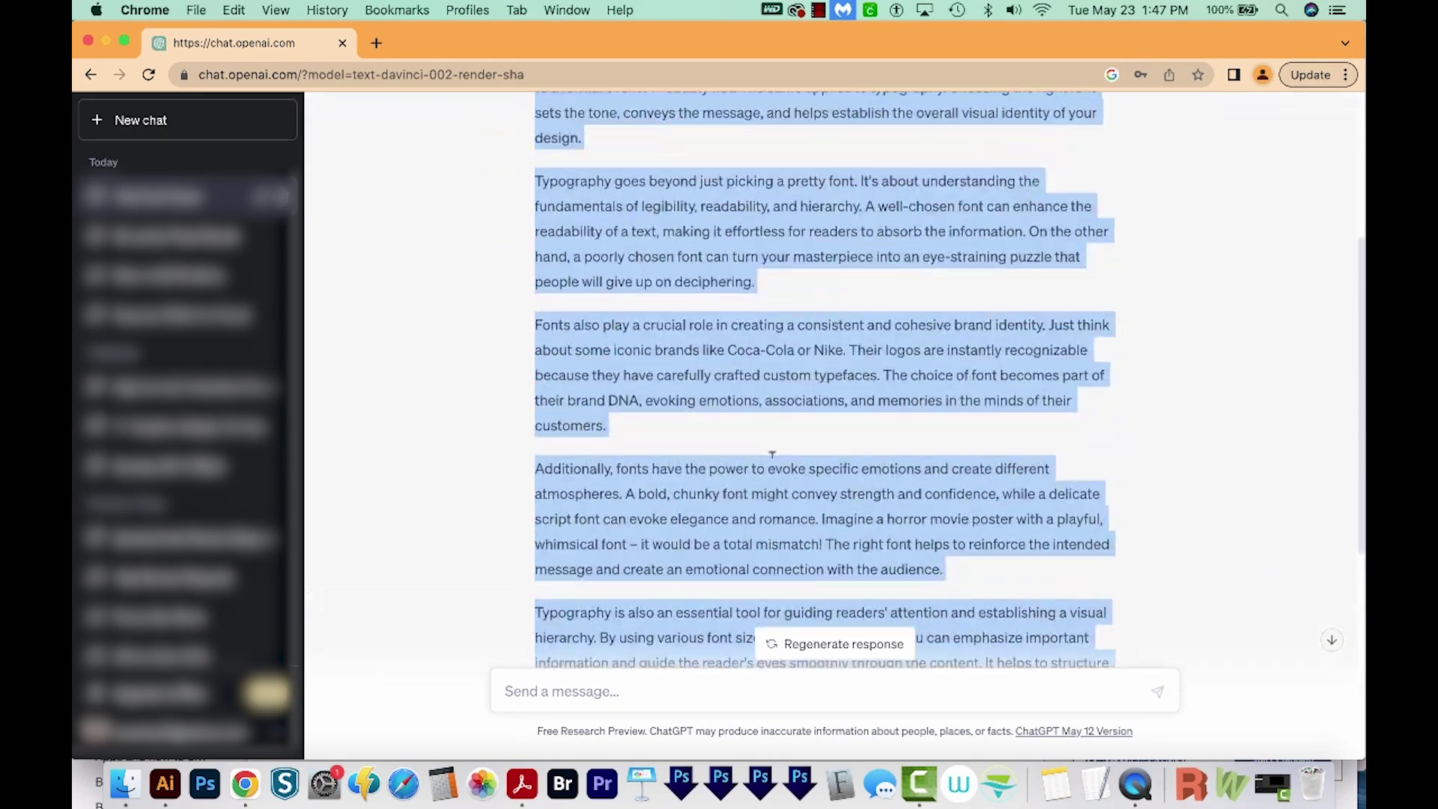
left_click(1236, 792)
left_click(379, 367)
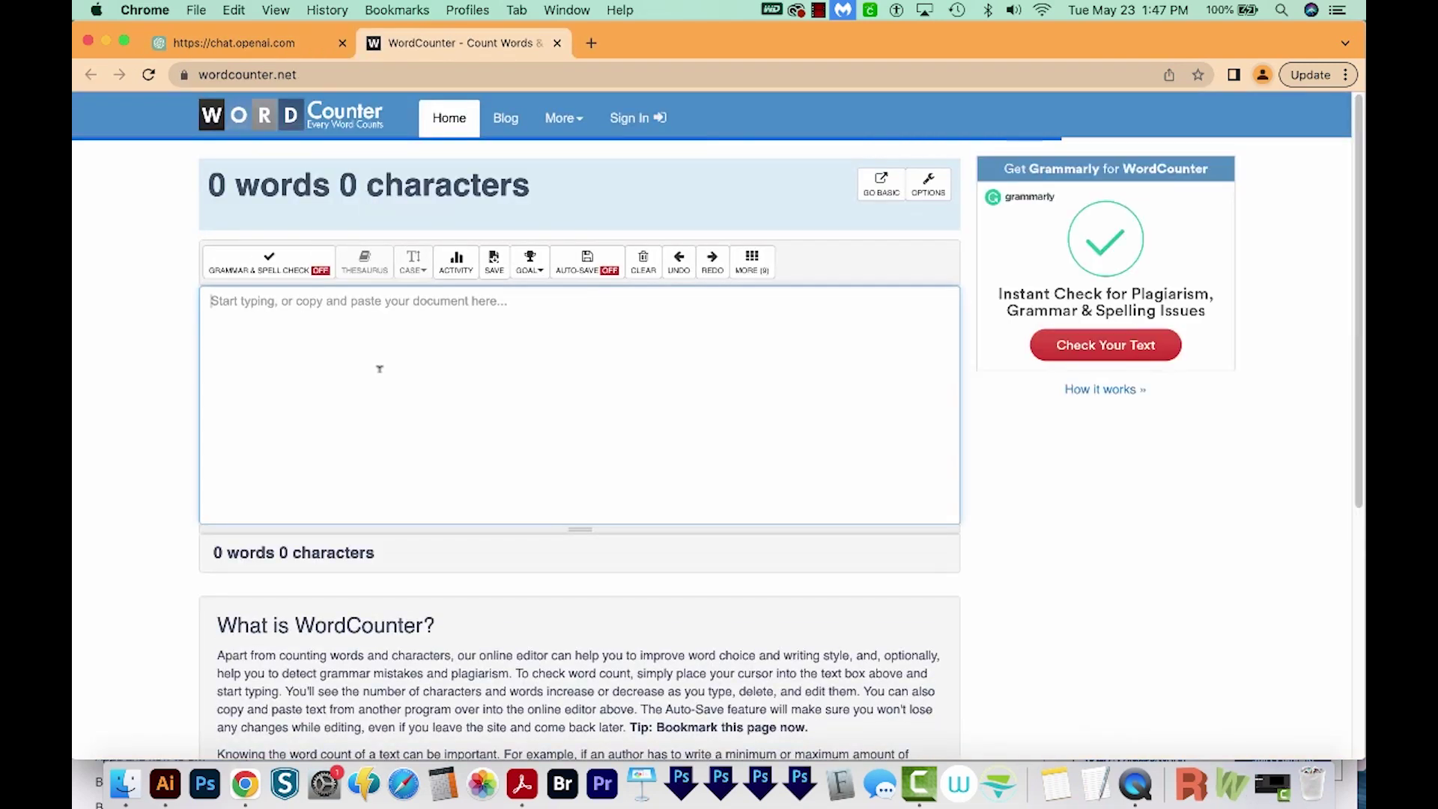
key("super+v")
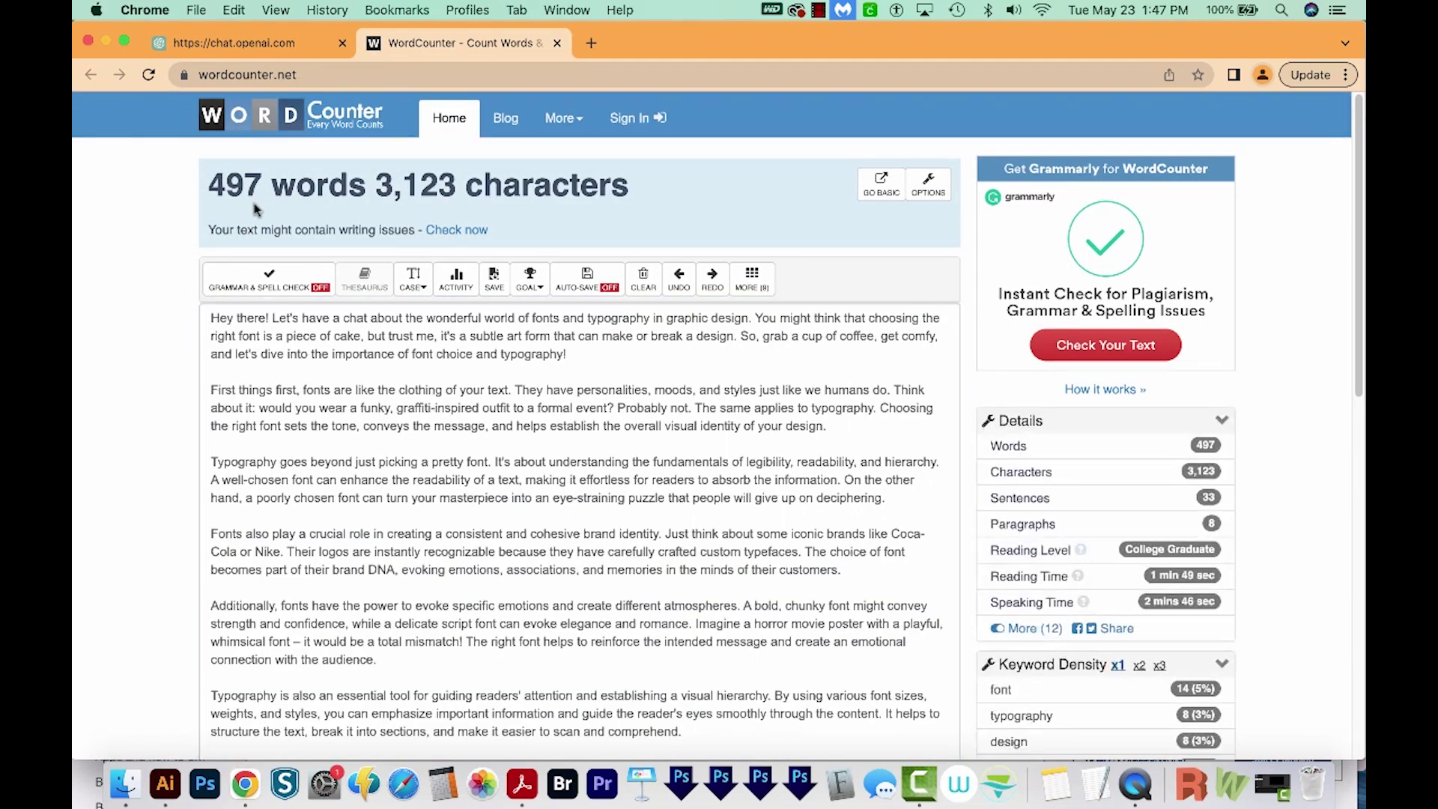
key("super+w")
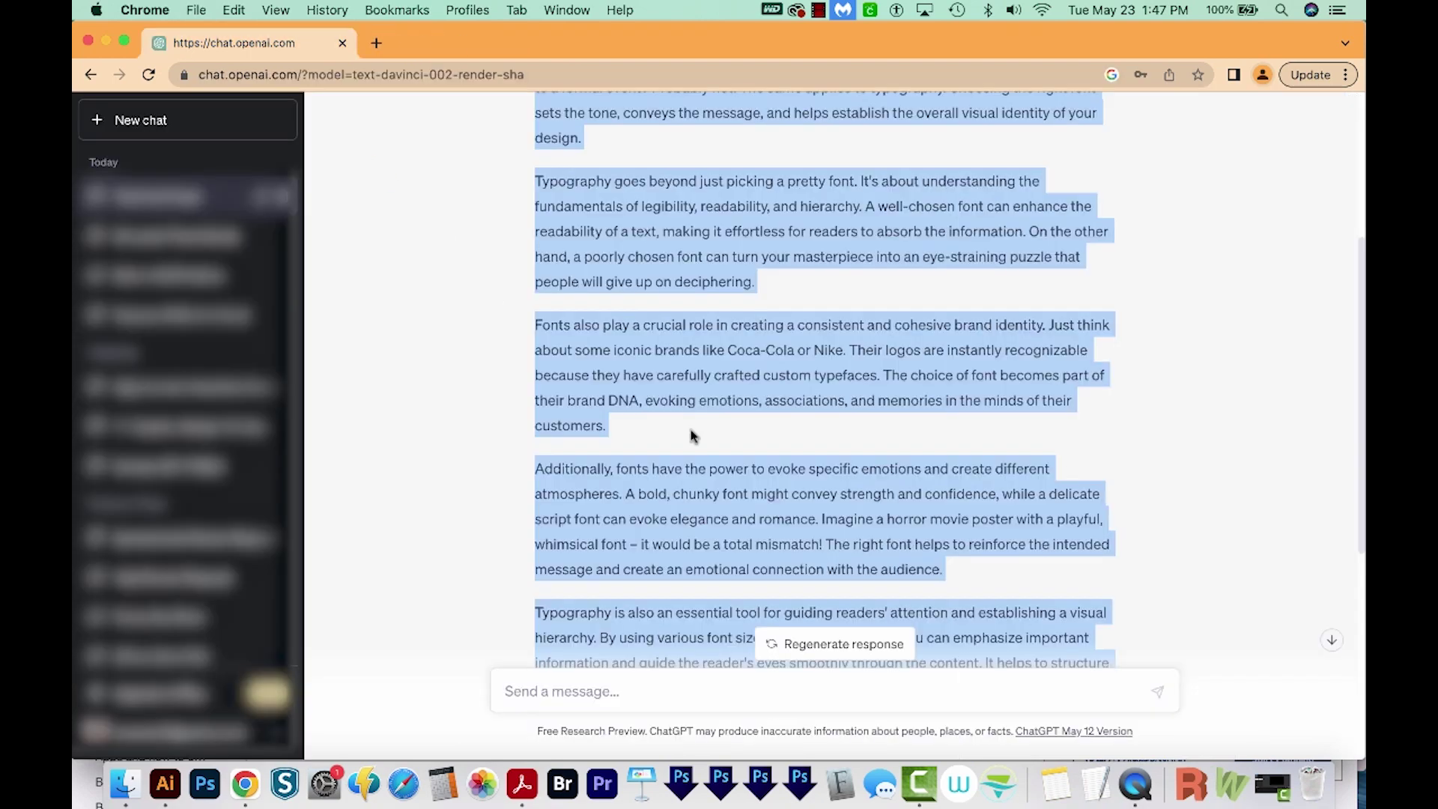
scroll(722, 503, "up", 5)
scroll(721, 502, "down", 10)
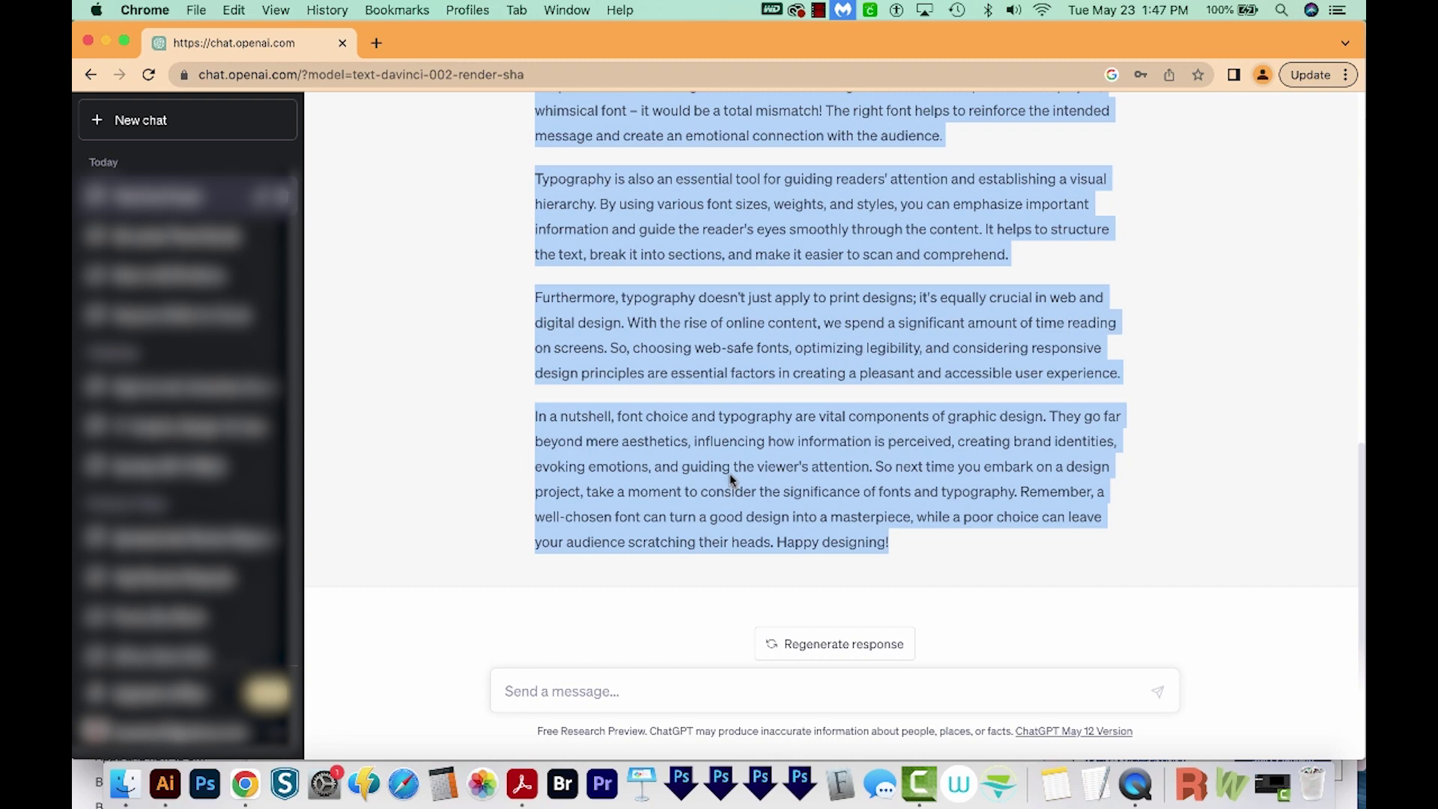
scroll(729, 478, "up", 5)
scroll(752, 394, "up", 4)
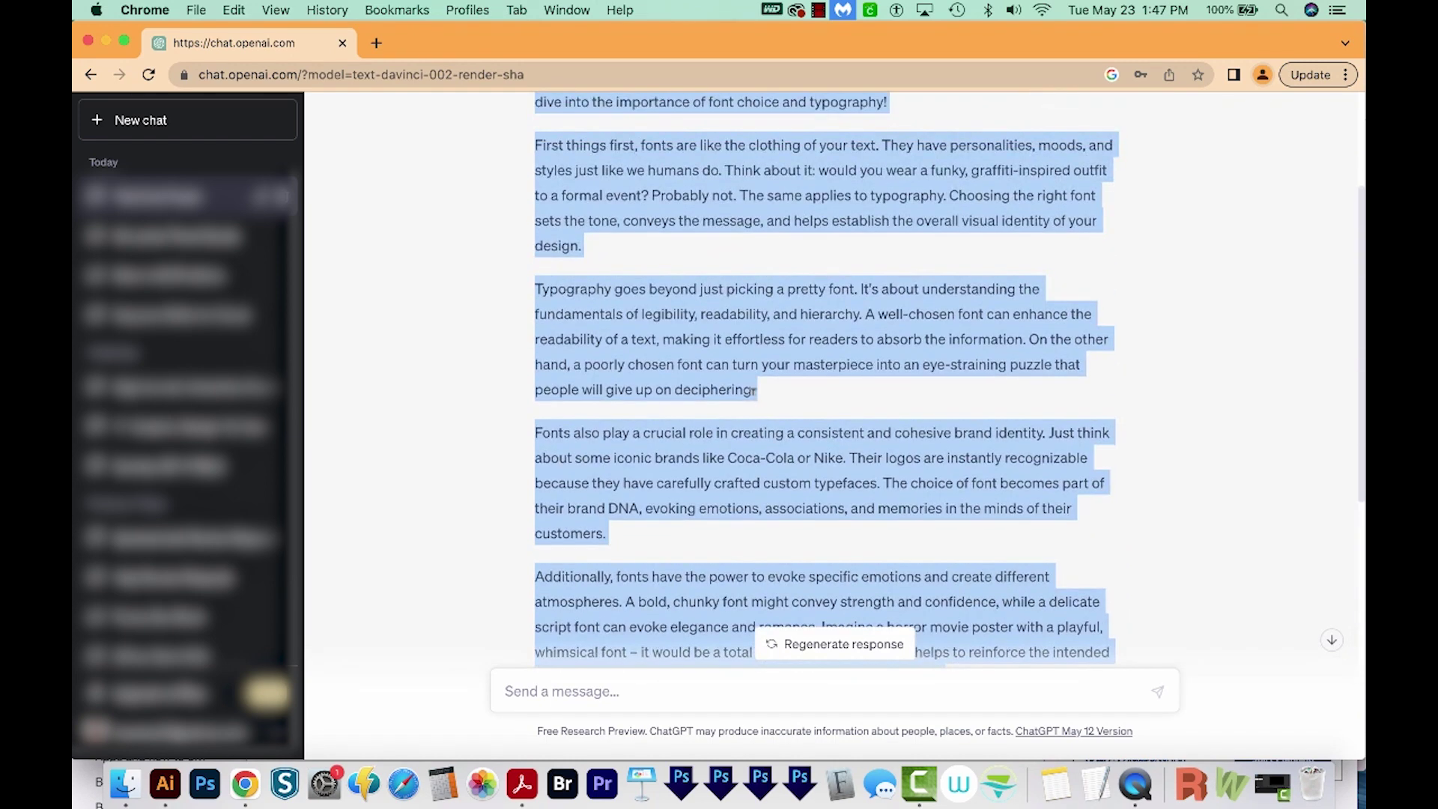
scroll(876, 371, "up", 1)
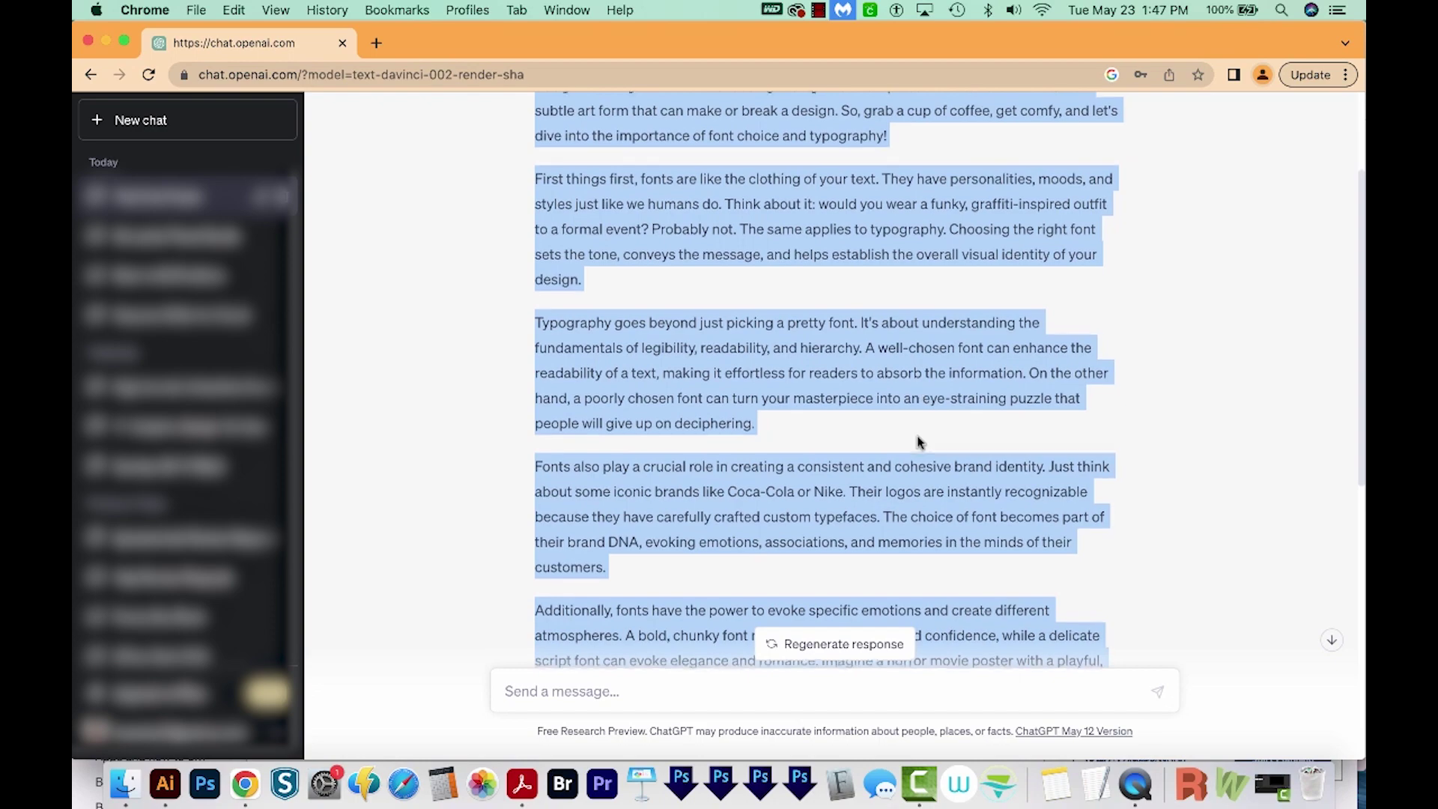
scroll(922, 438, "up", 2)
scroll(918, 440, "up", 3)
left_click(1225, 436)
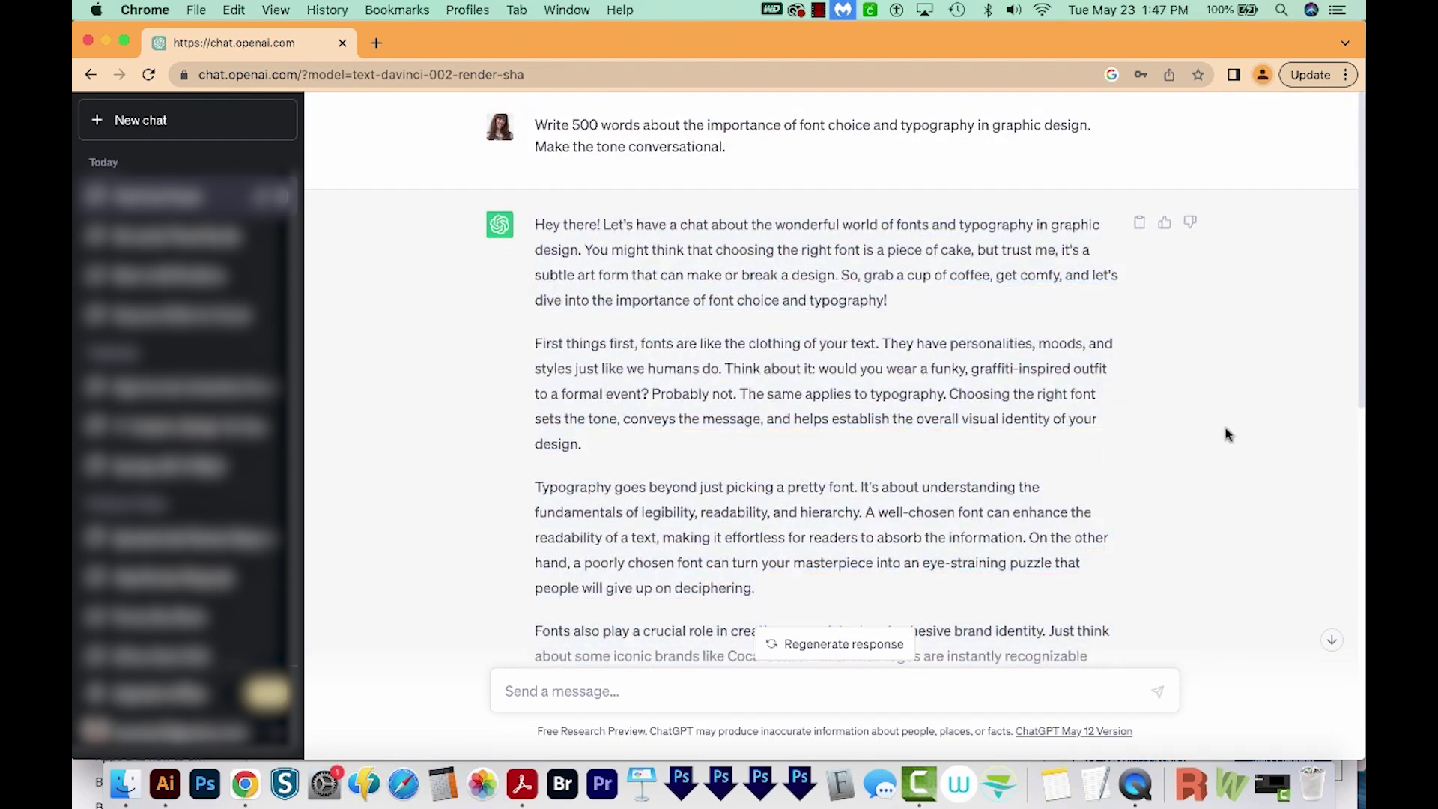
scroll(1222, 436, "down", 6)
scroll(1222, 436, "down", 2)
scroll(1221, 436, "down", 1)
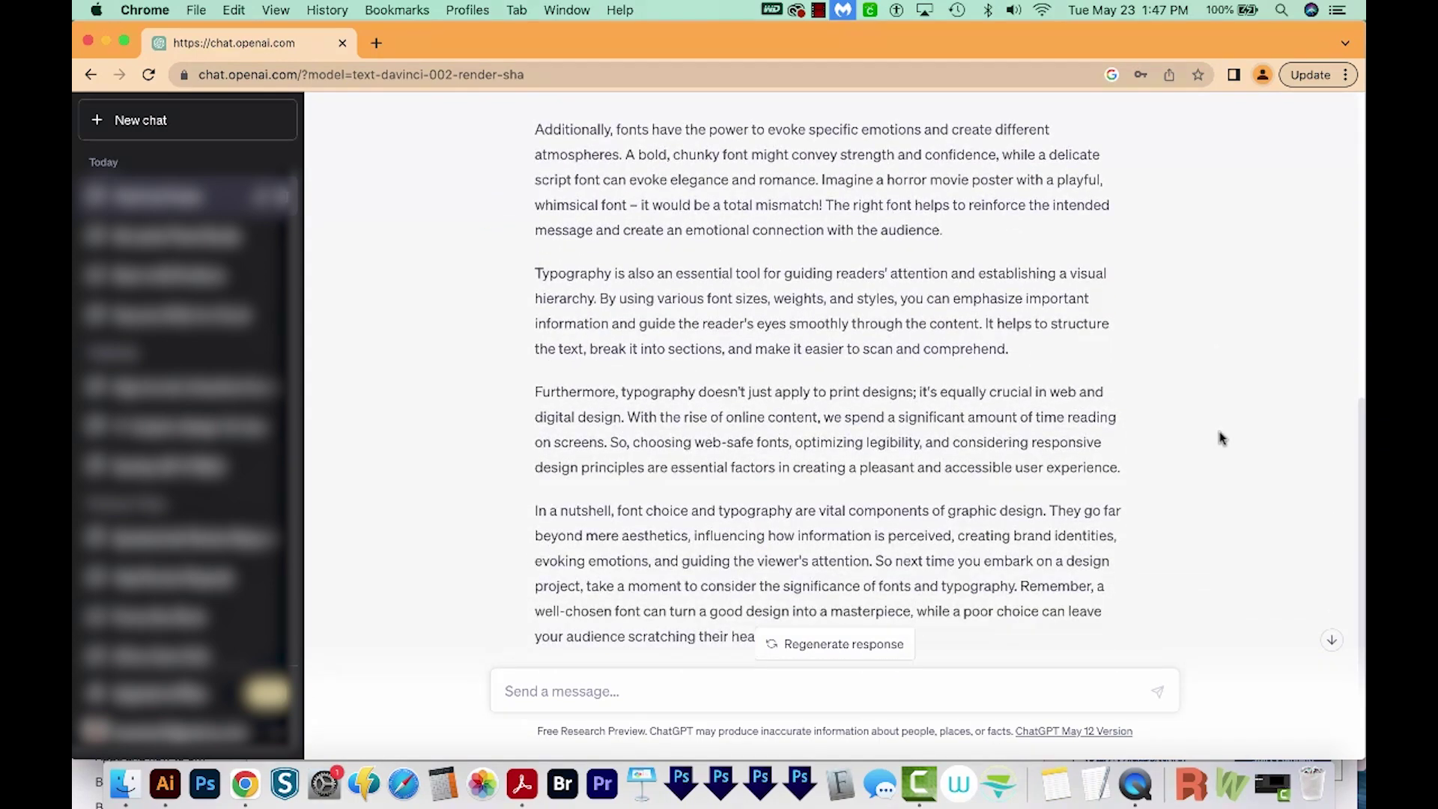
scroll(1221, 438, "down", 2)
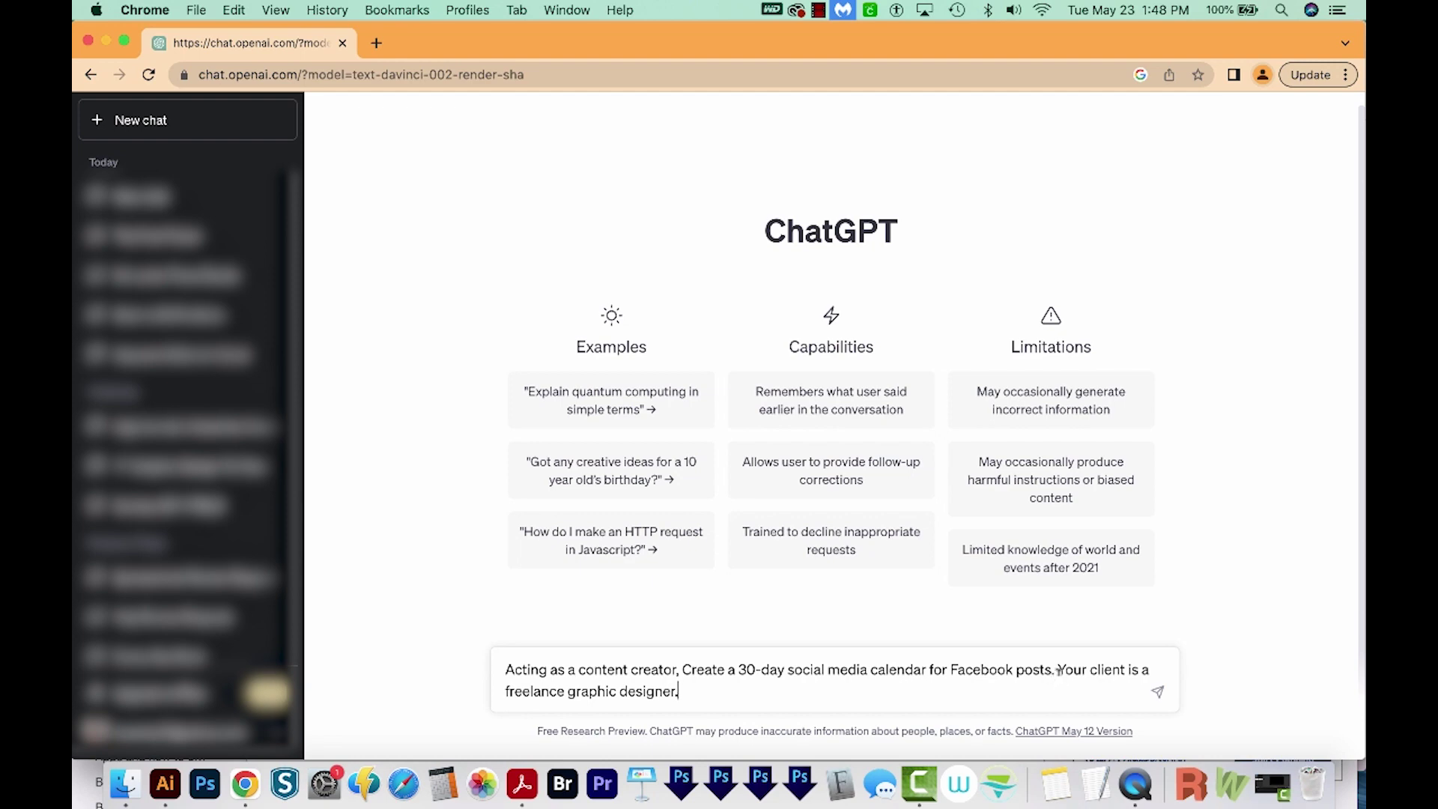
- Send the 30-day Facebook calendar request and select a post idea from the reply
left_click(1159, 697)
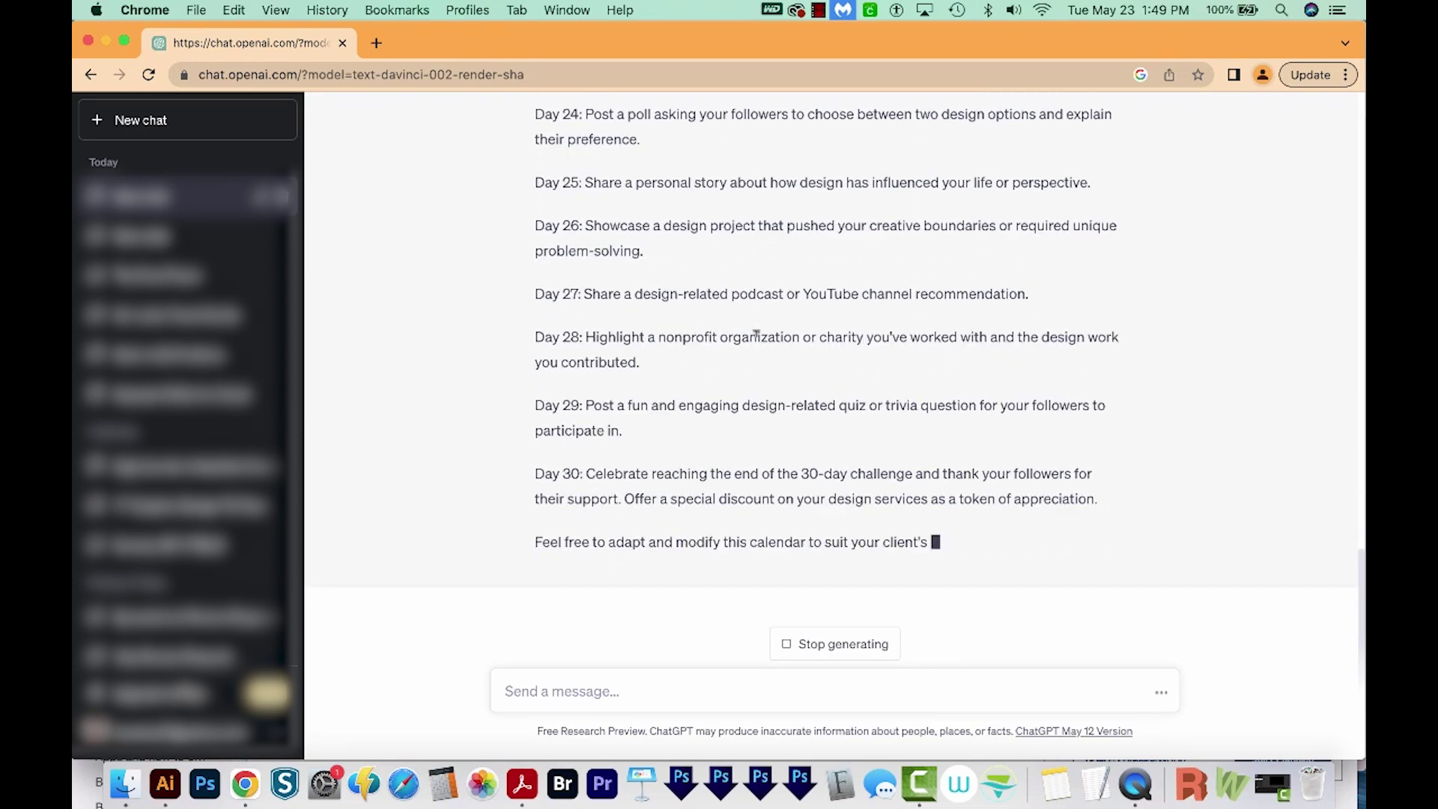
scroll(732, 333, "up", 10)
scroll(732, 338, "up", 8)
scroll(732, 334, "down", 3)
scroll(733, 333, "down", 10)
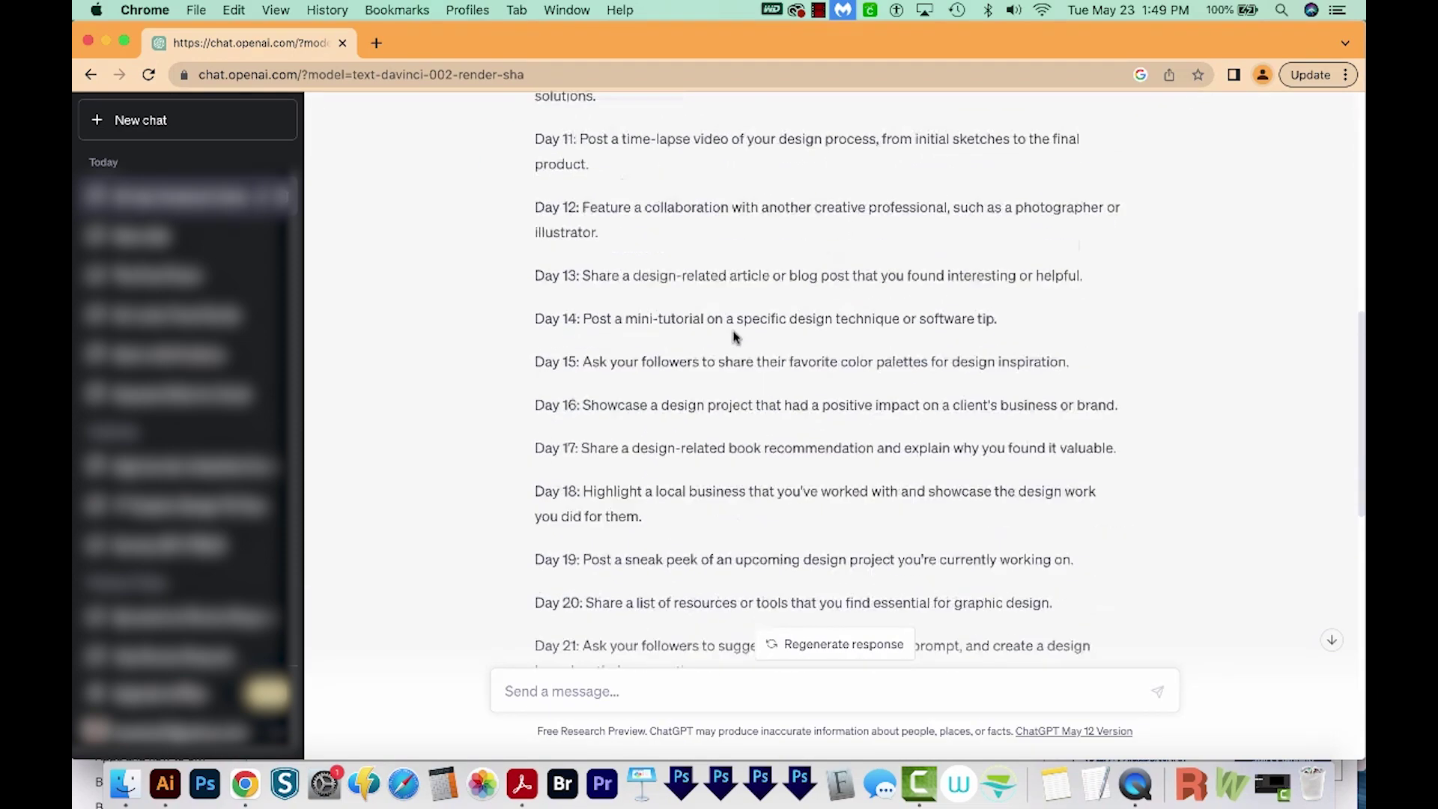
scroll(733, 334, "down", 10)
scroll(732, 334, "down", 4)
scroll(732, 333, "up", 15)
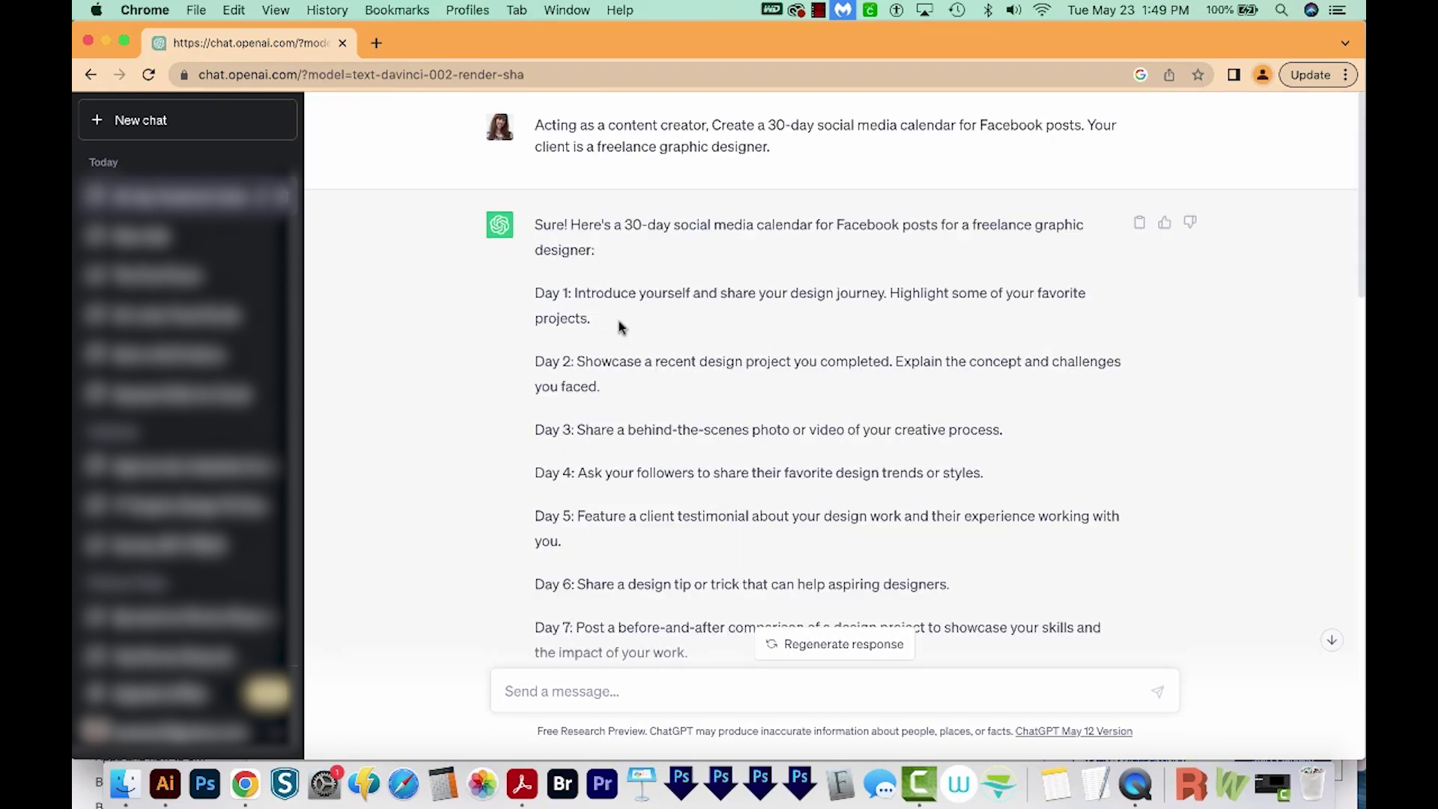
left_click_drag(602, 321, 575, 292)
- Copy the Day 2 idea and send it with 'Write specific content for this Facebook post - '
left_click_drag(577, 361, 616, 393)
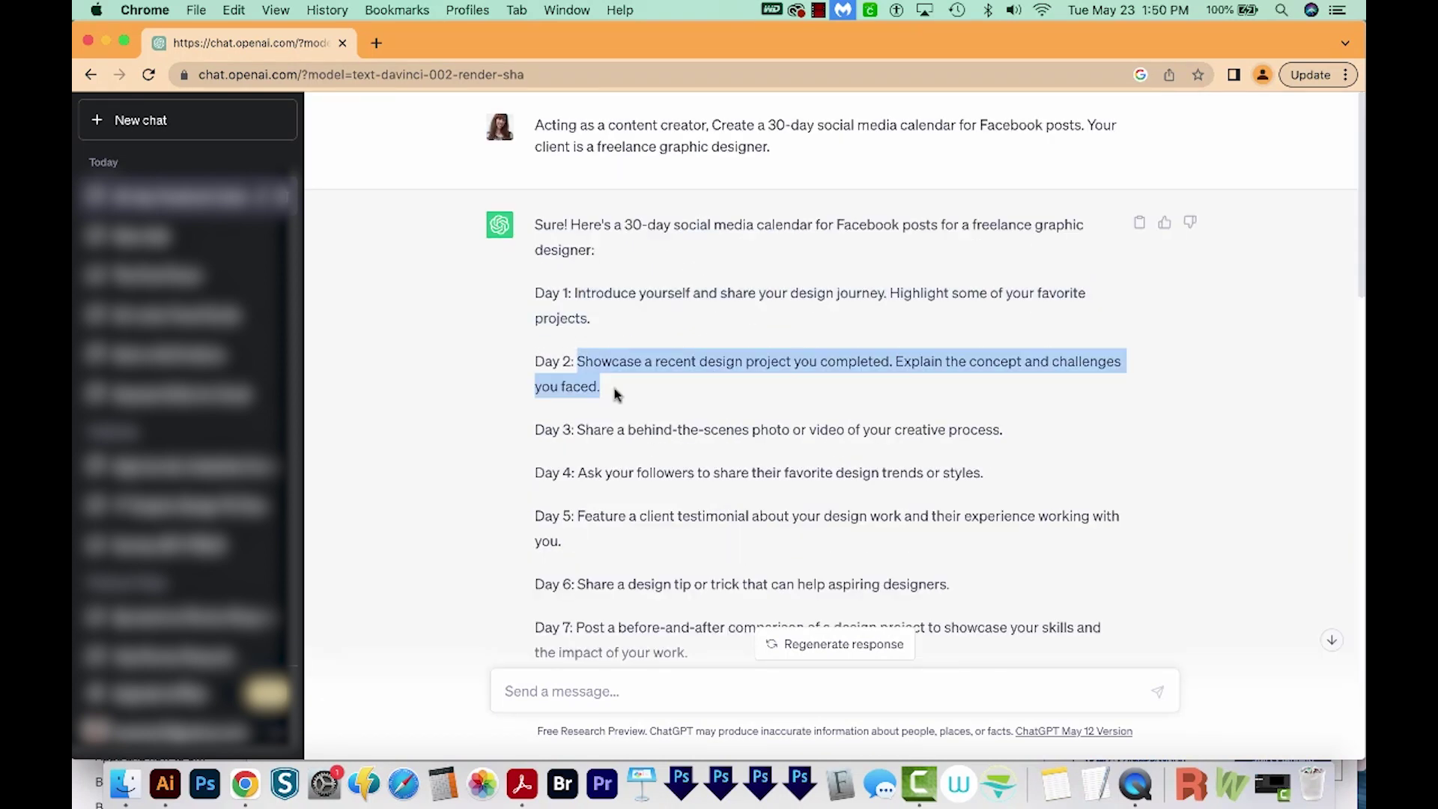
left_click(526, 688)
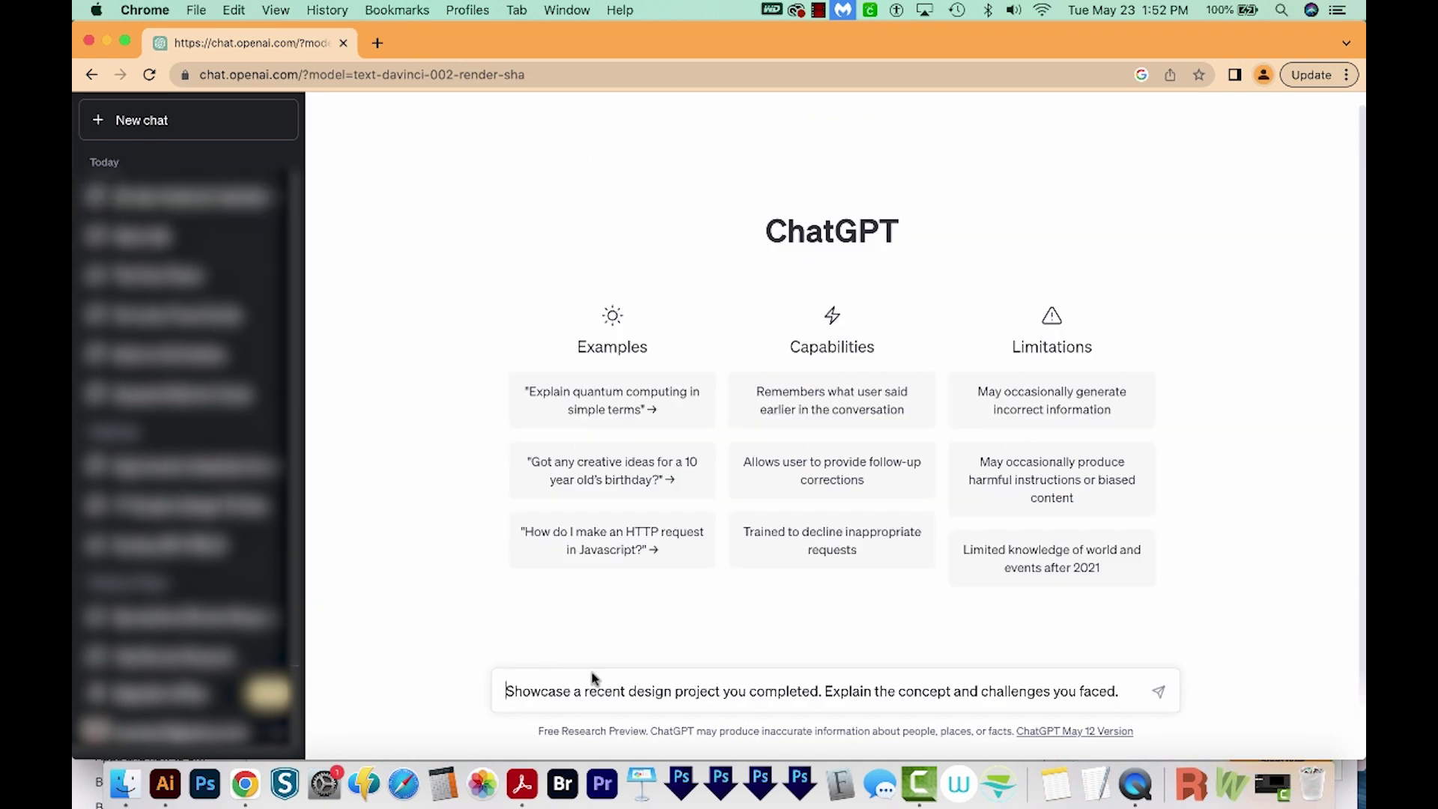
type("Write specific content for this Facebook postShowcase a recent design project you completed.")
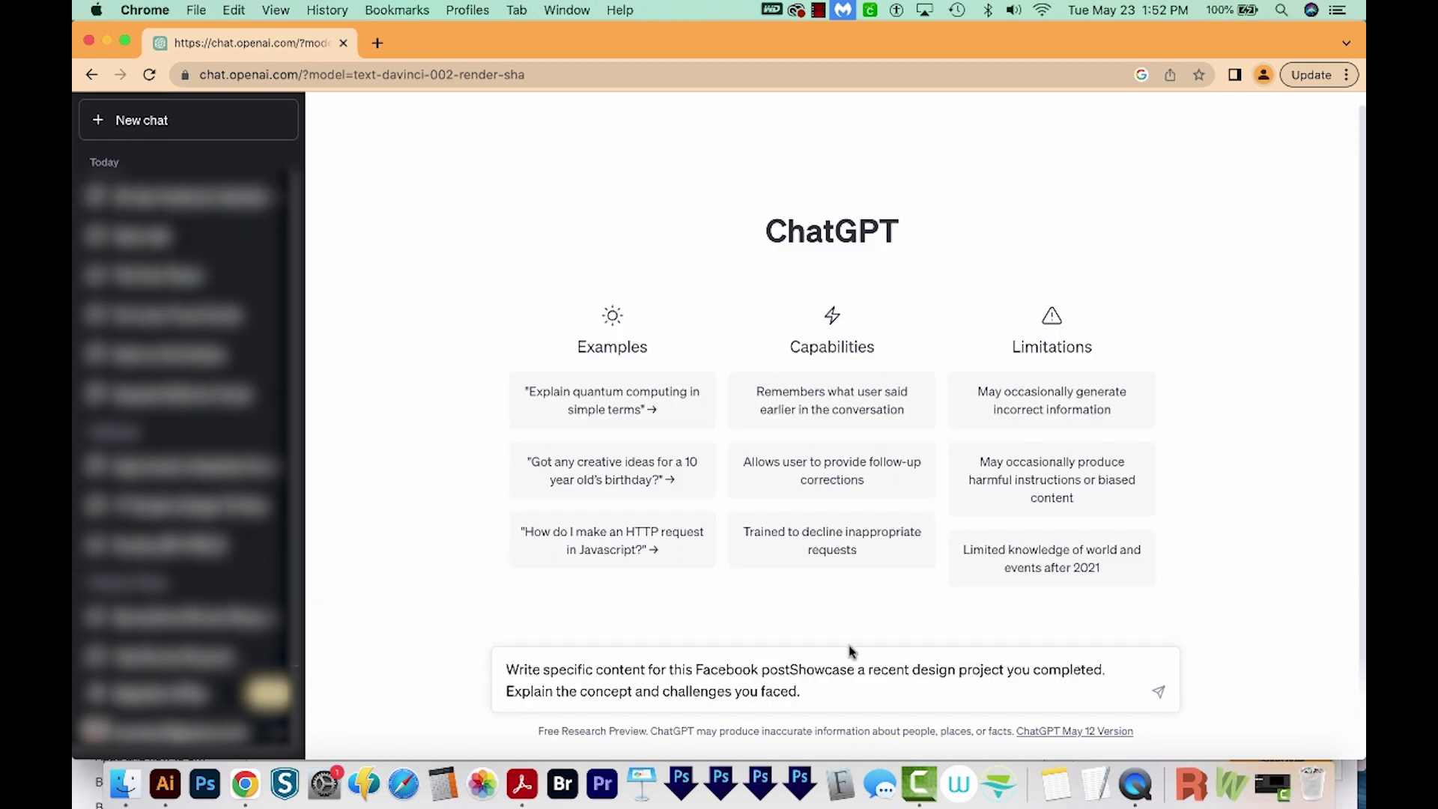
type(" -")
left_click(815, 681, "shift")
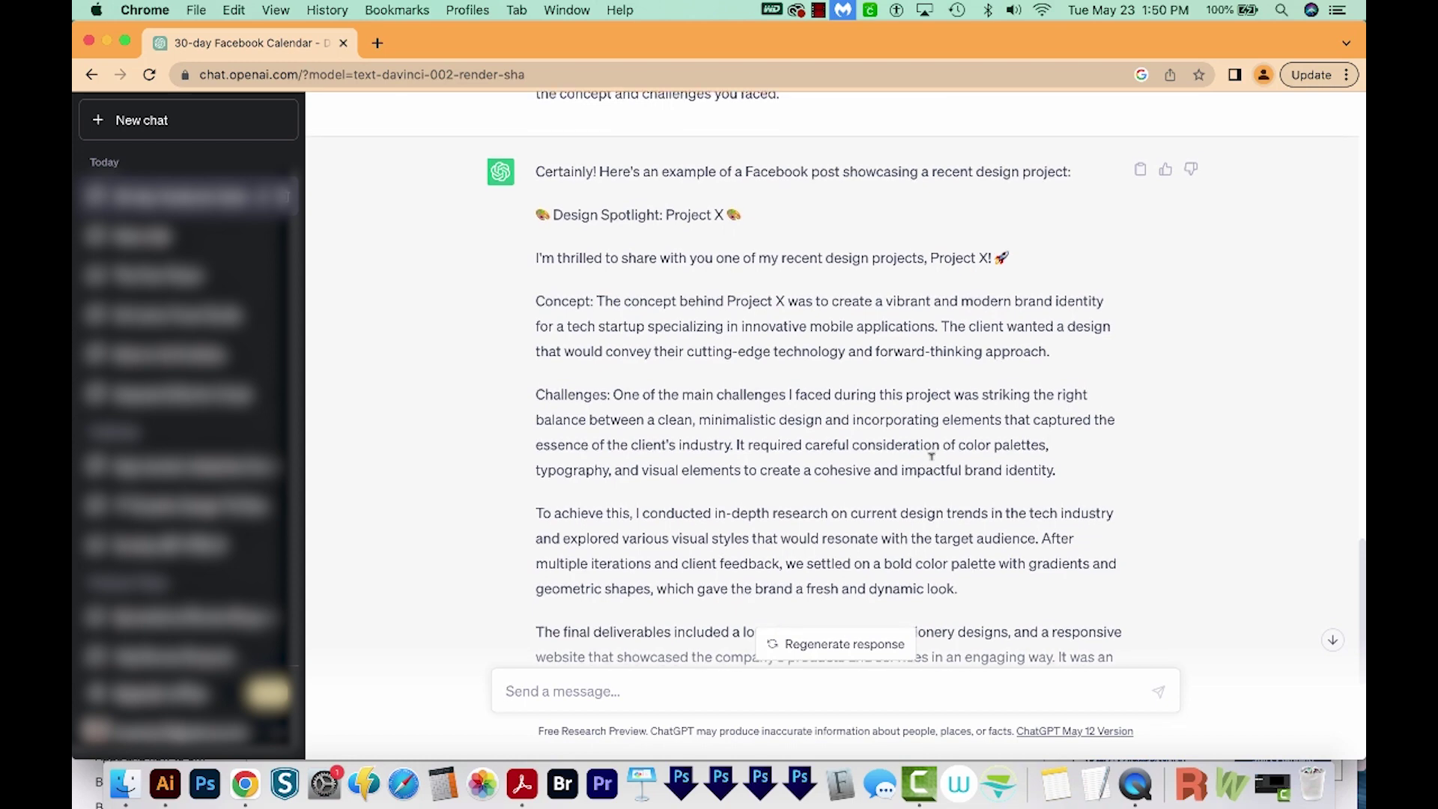
scroll(930, 463, "down", 5)
scroll(934, 476, "down", 3)
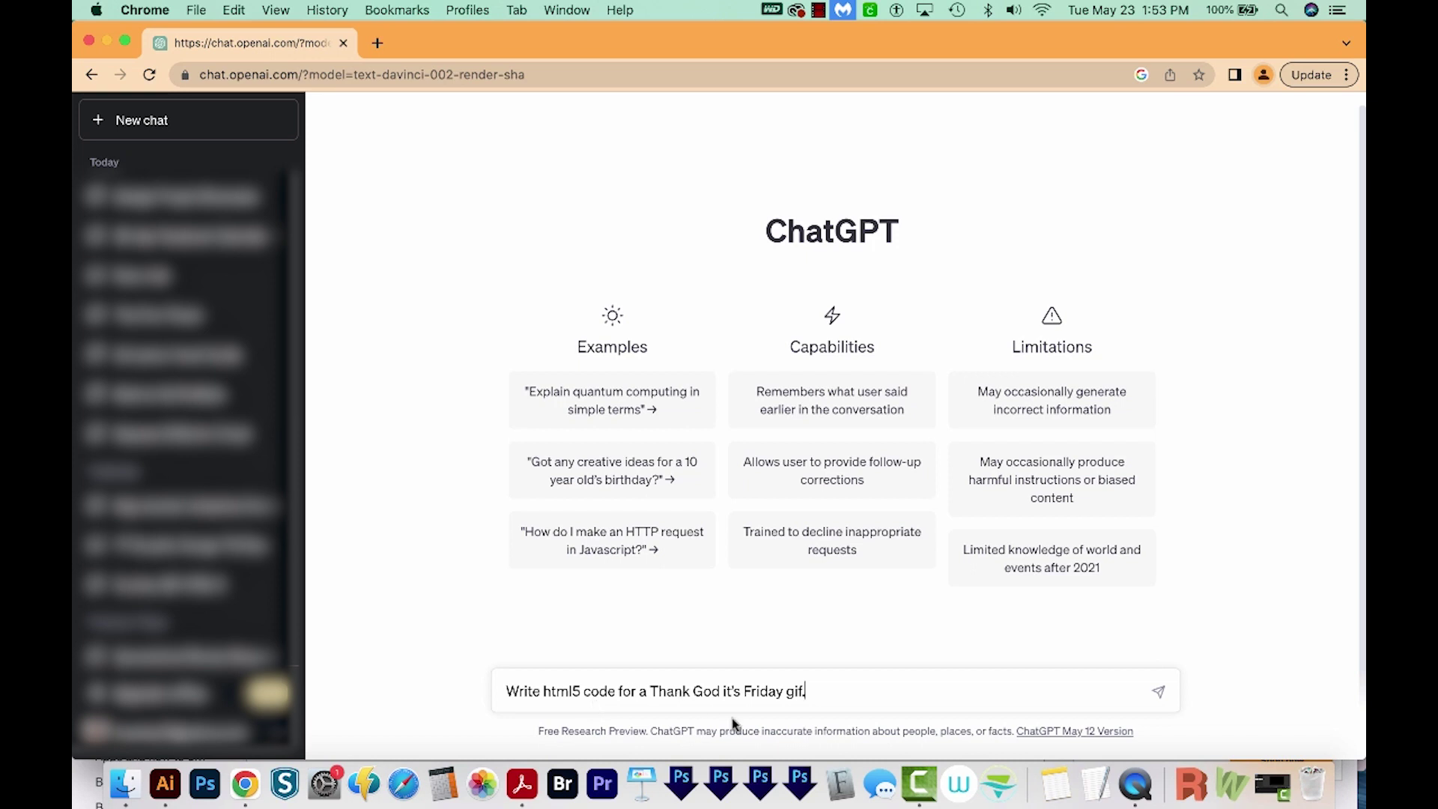
- Send the HTML5 'Thank God it's Friday' gif request and select the friday.gif placeholder
left_click(1161, 691)
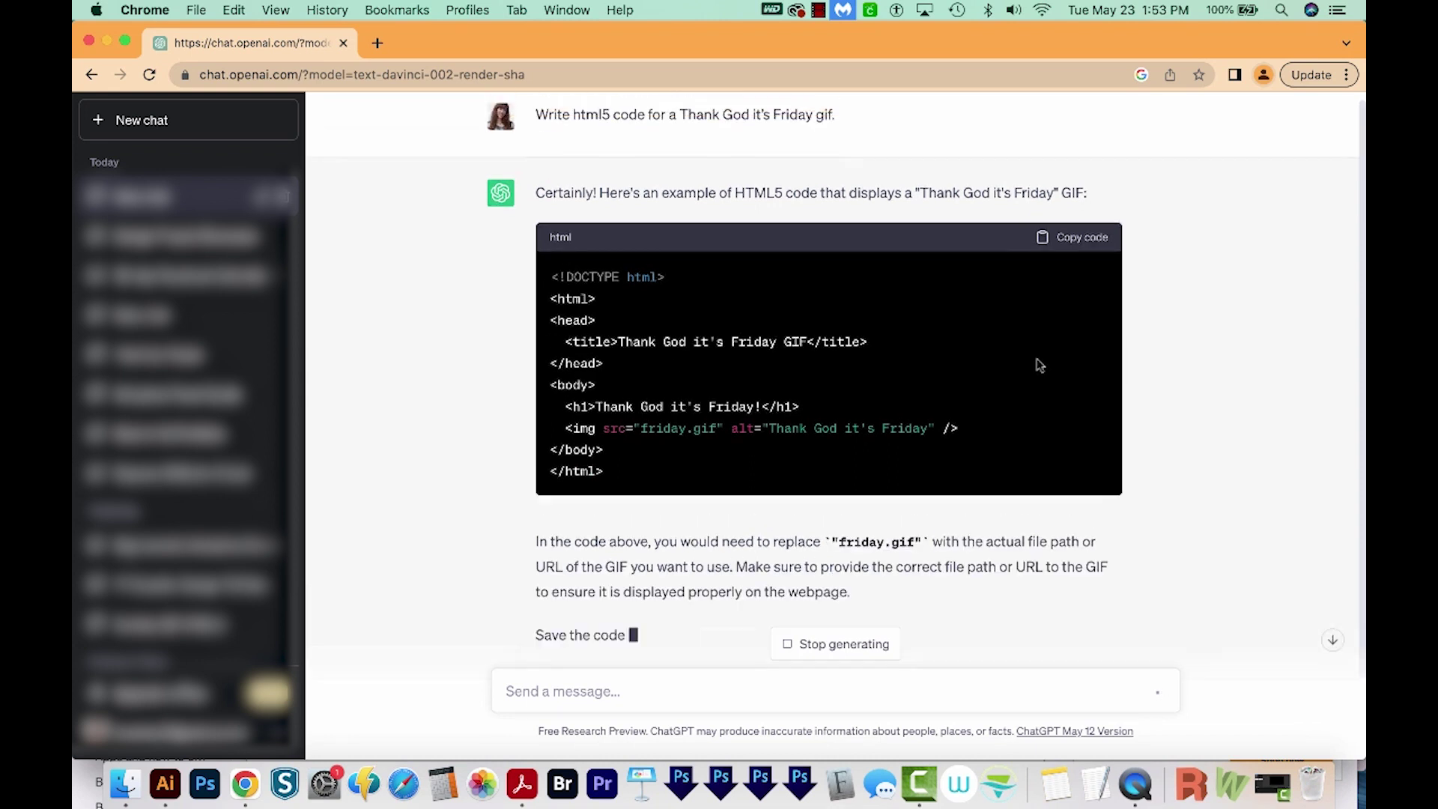
scroll(1034, 359, "up", 1)
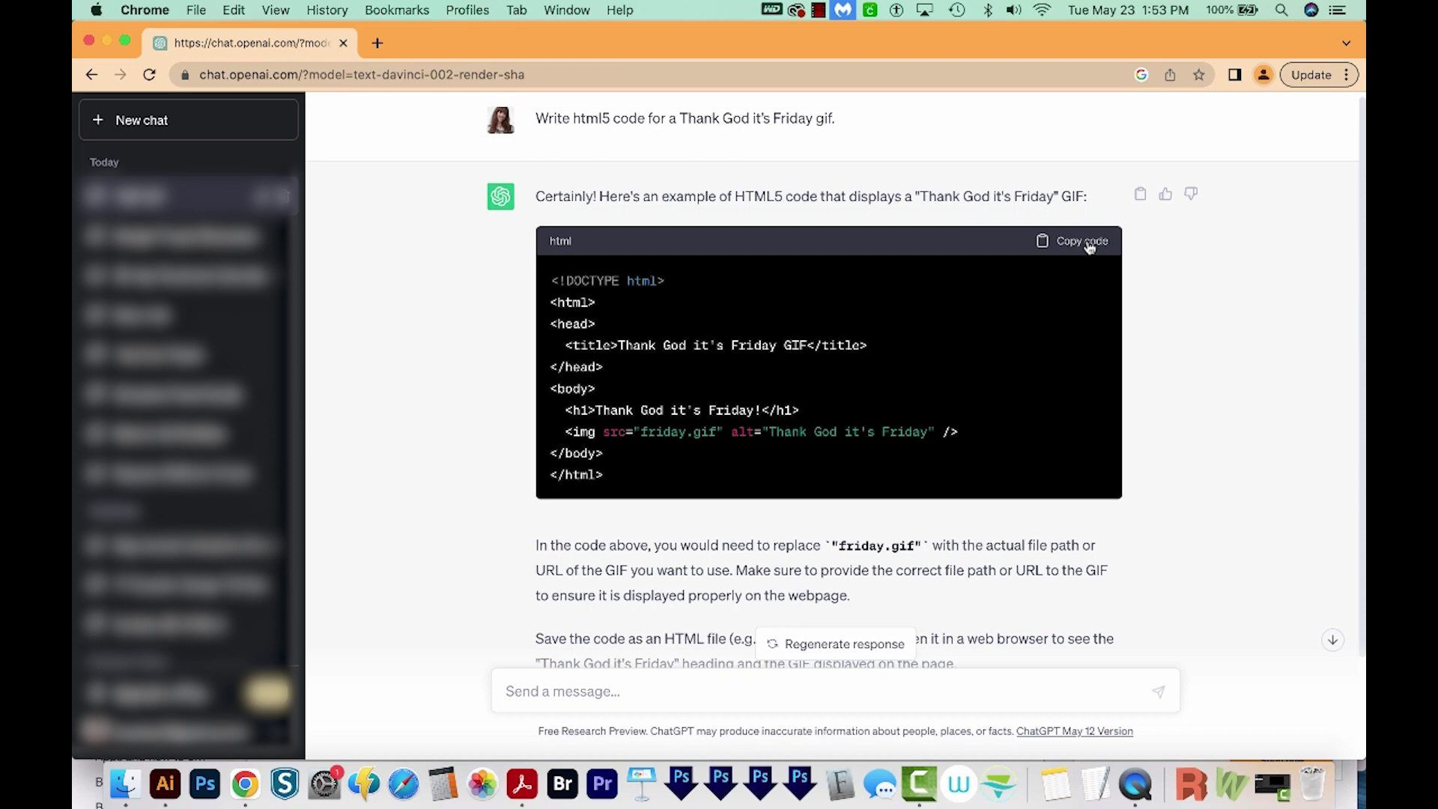
scroll(901, 495, "down", 2)
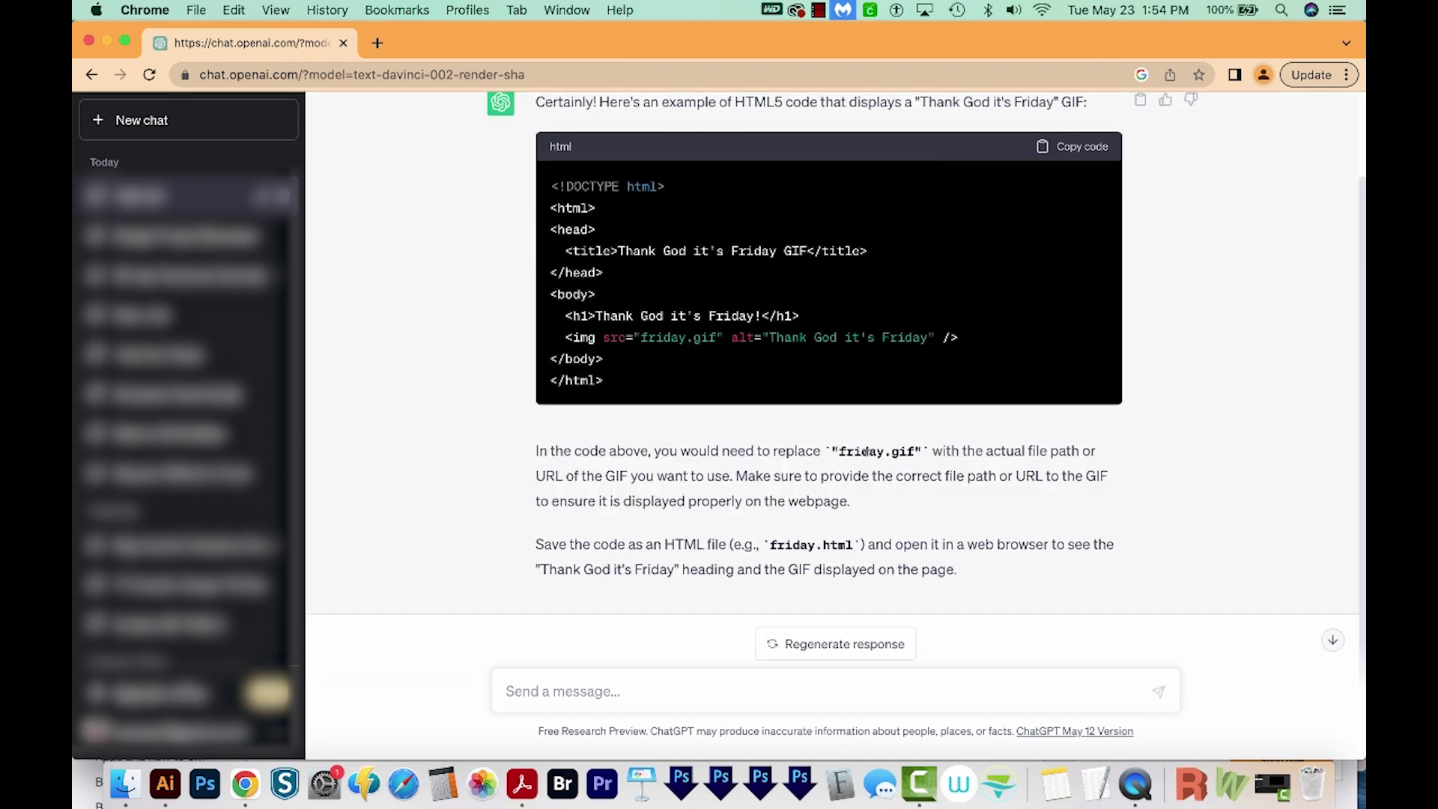
double_click(869, 460)
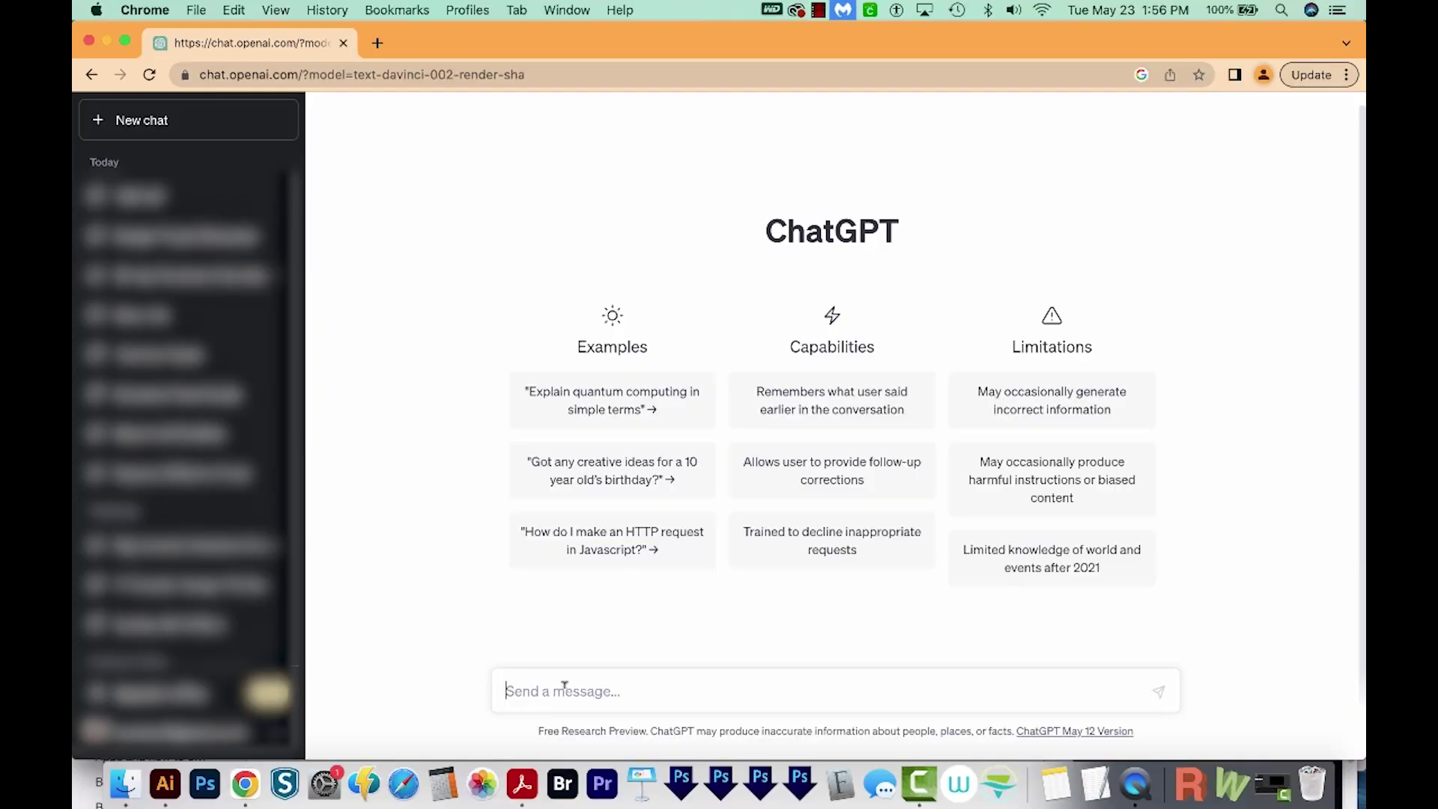
- Paste the boss's check-in email and send it with a request for a reply
type("Can you write a response to this email I got from my boss : Hi Anne, I just wanted to check in on this project and see if there’s anything else you need from me right now.")
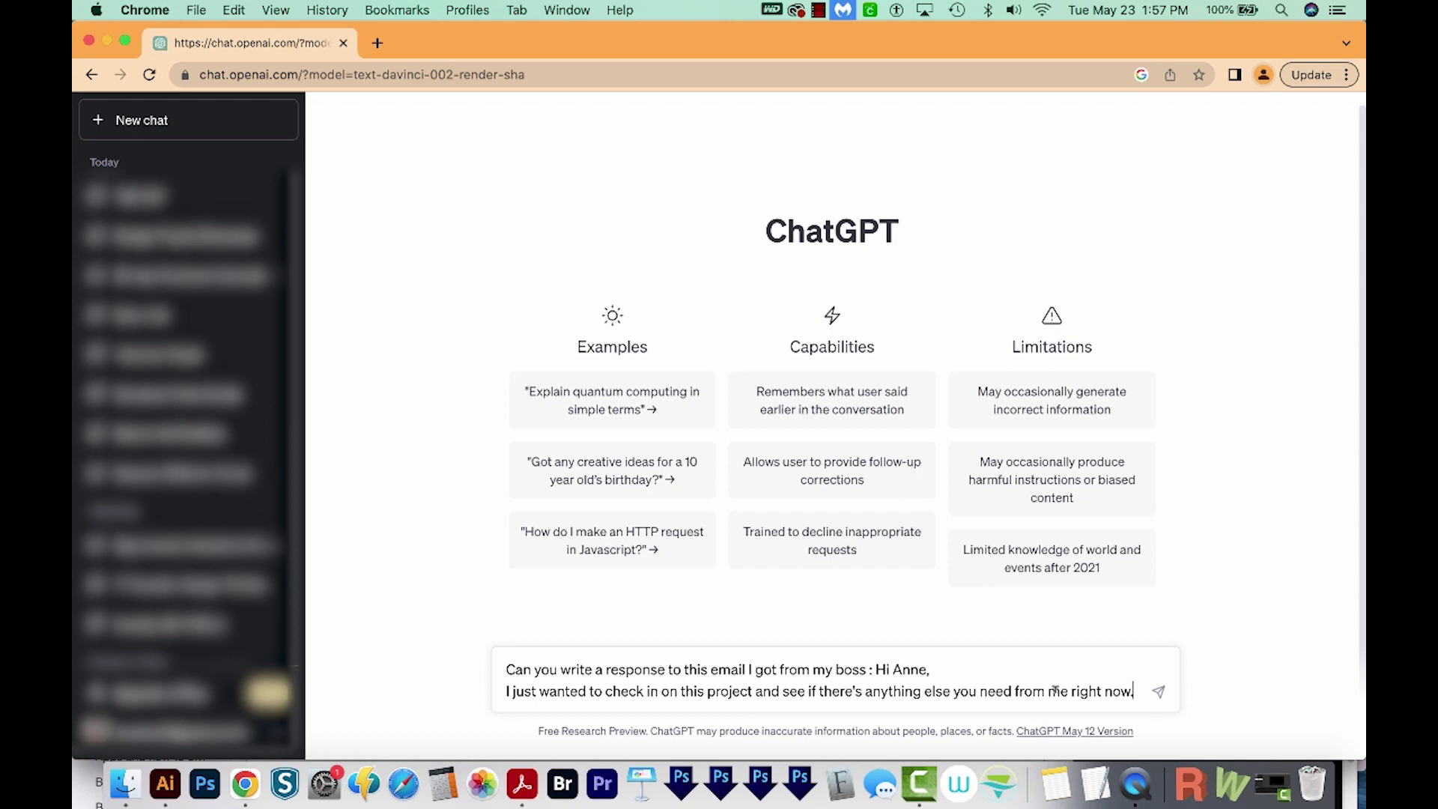
key("Return")
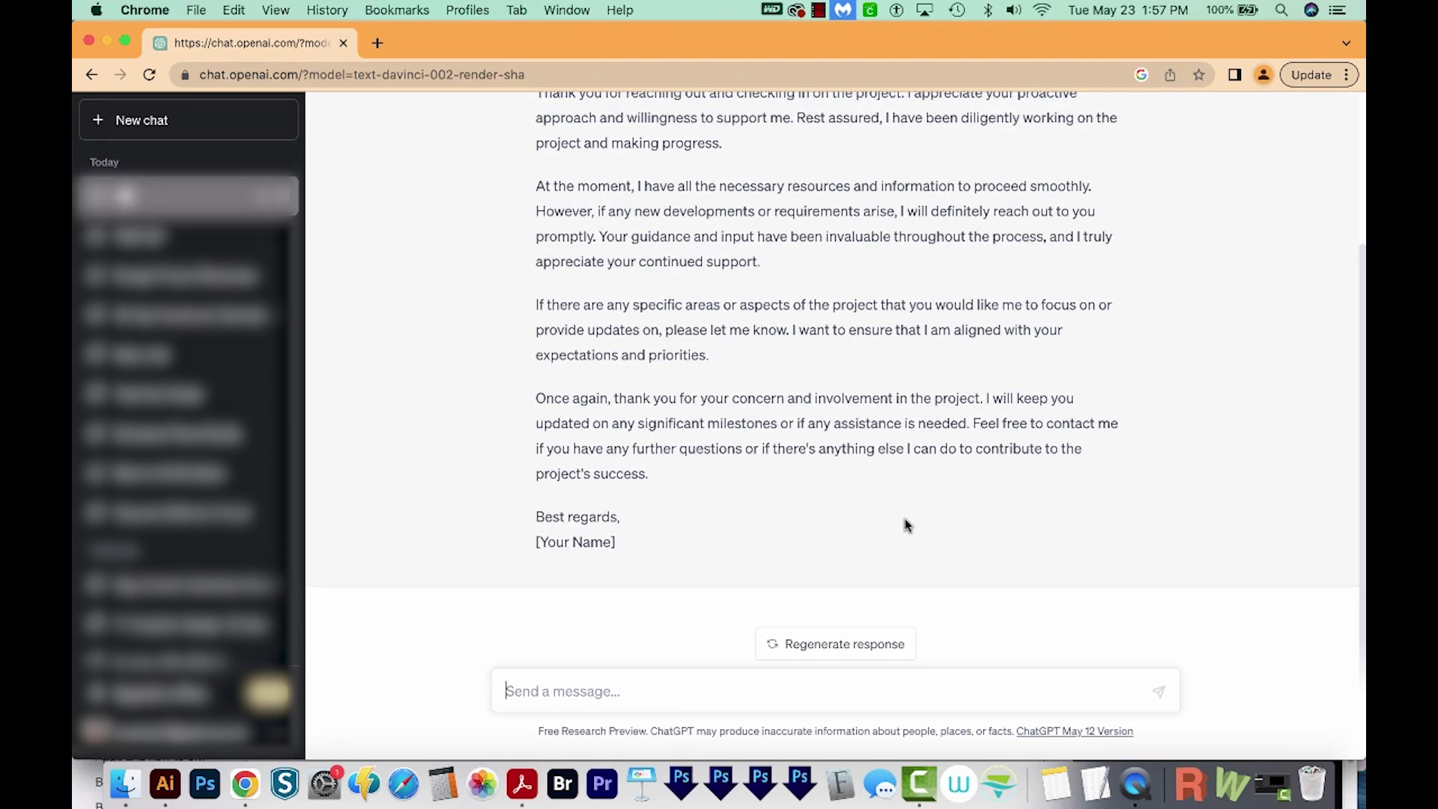
scroll(888, 520, "up", 2)
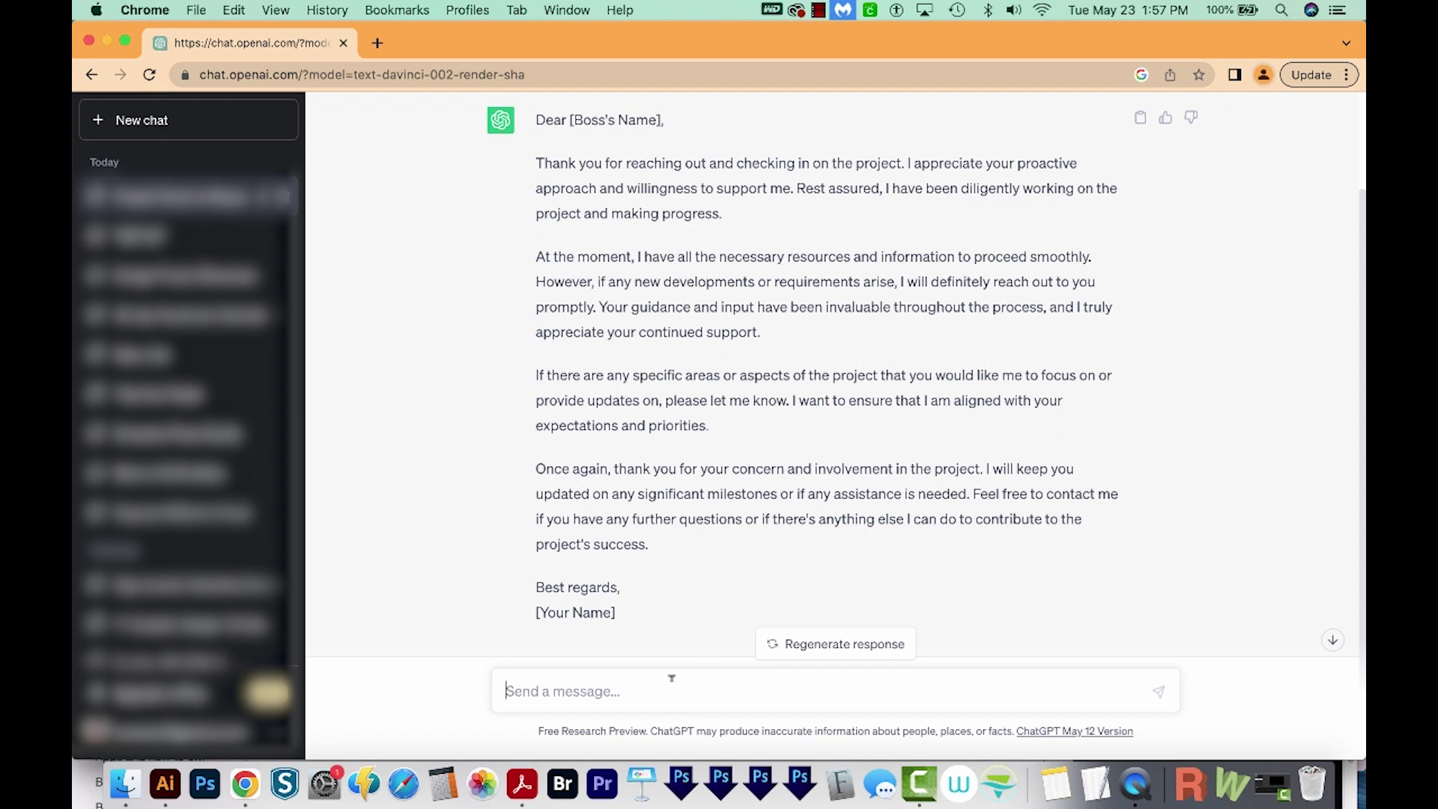
type("Keep i")
type("t short and c")
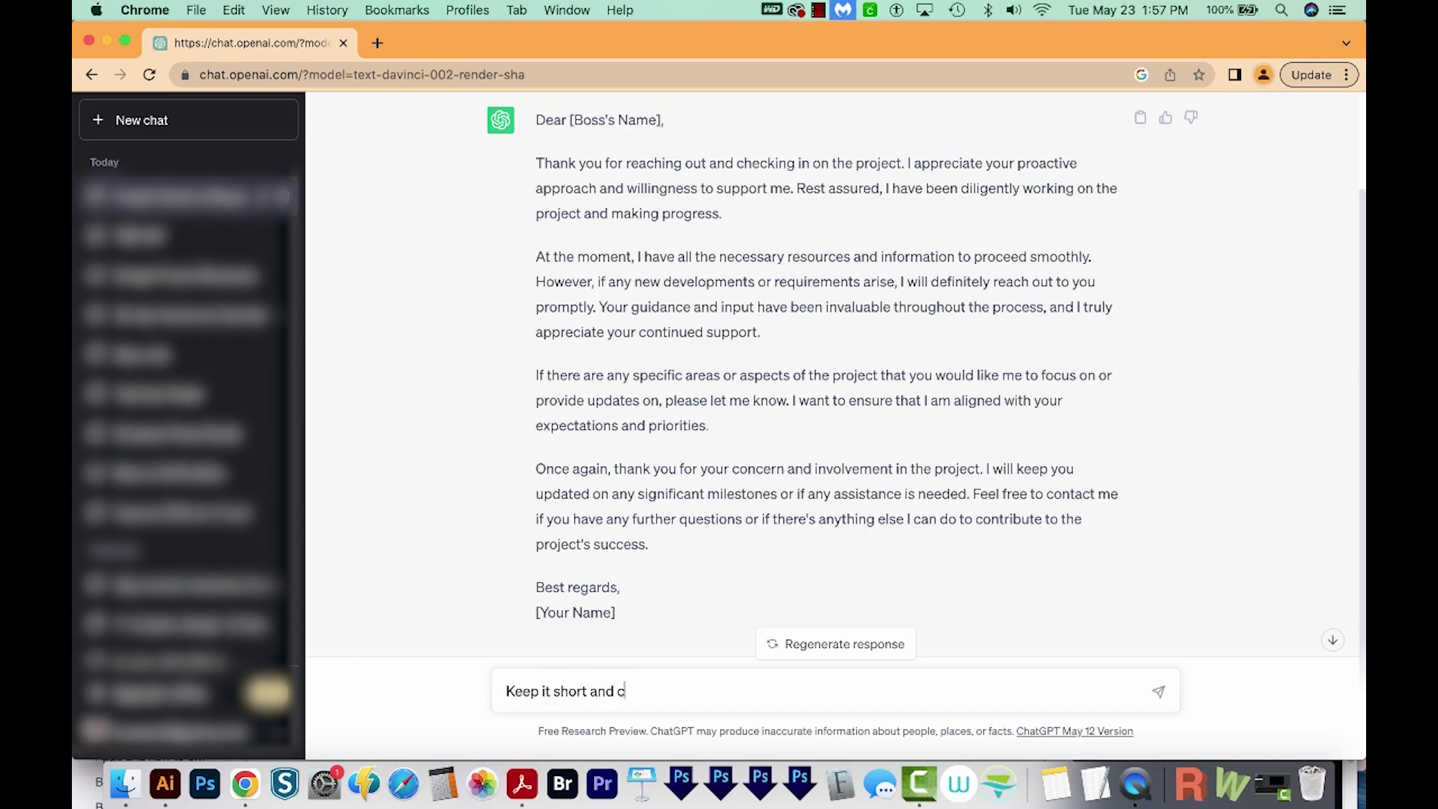
type("onversational")
- Request a short, conversational rewrite of the boss reply and select the new 'Best'-signed version
key("Return")
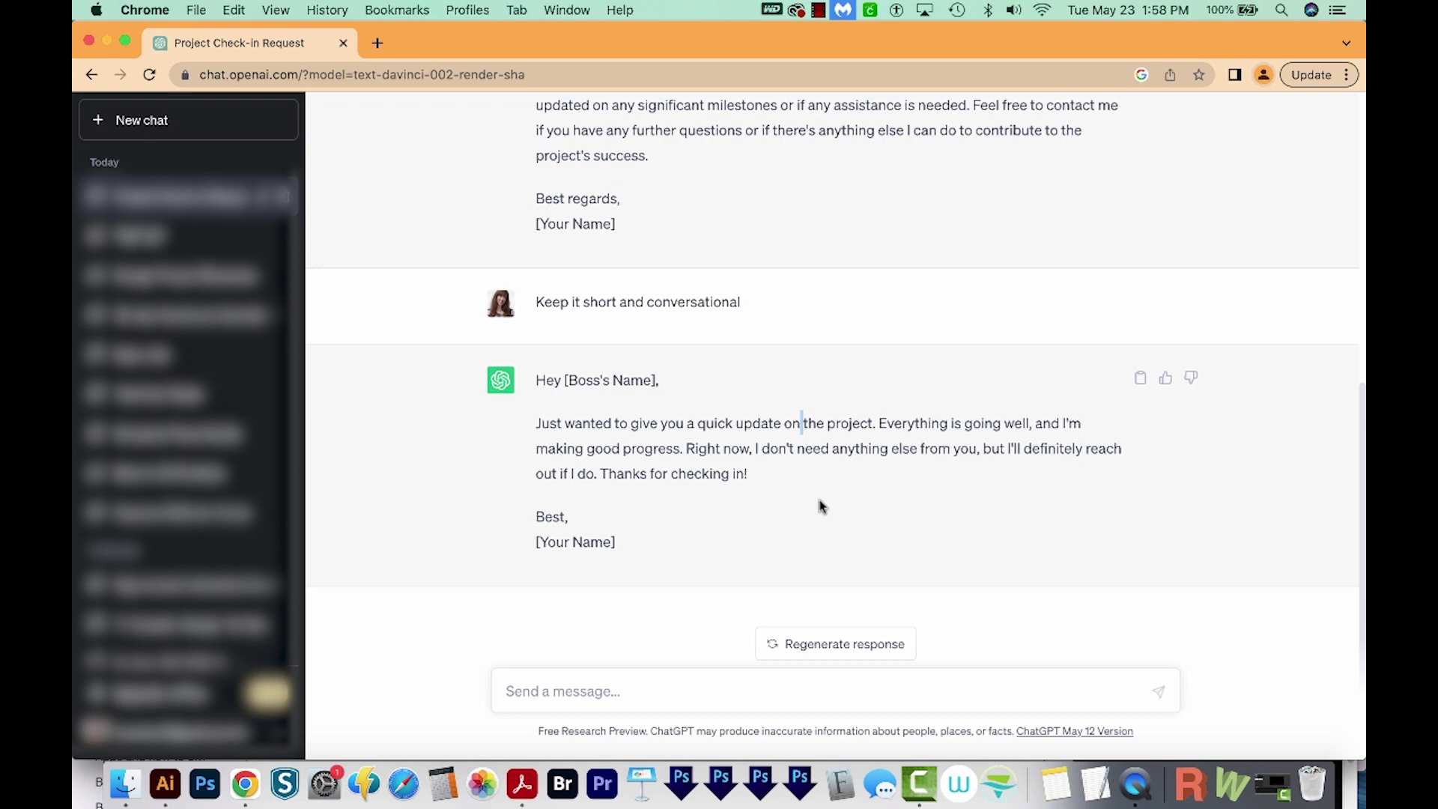
left_click_drag(616, 542, 540, 374)
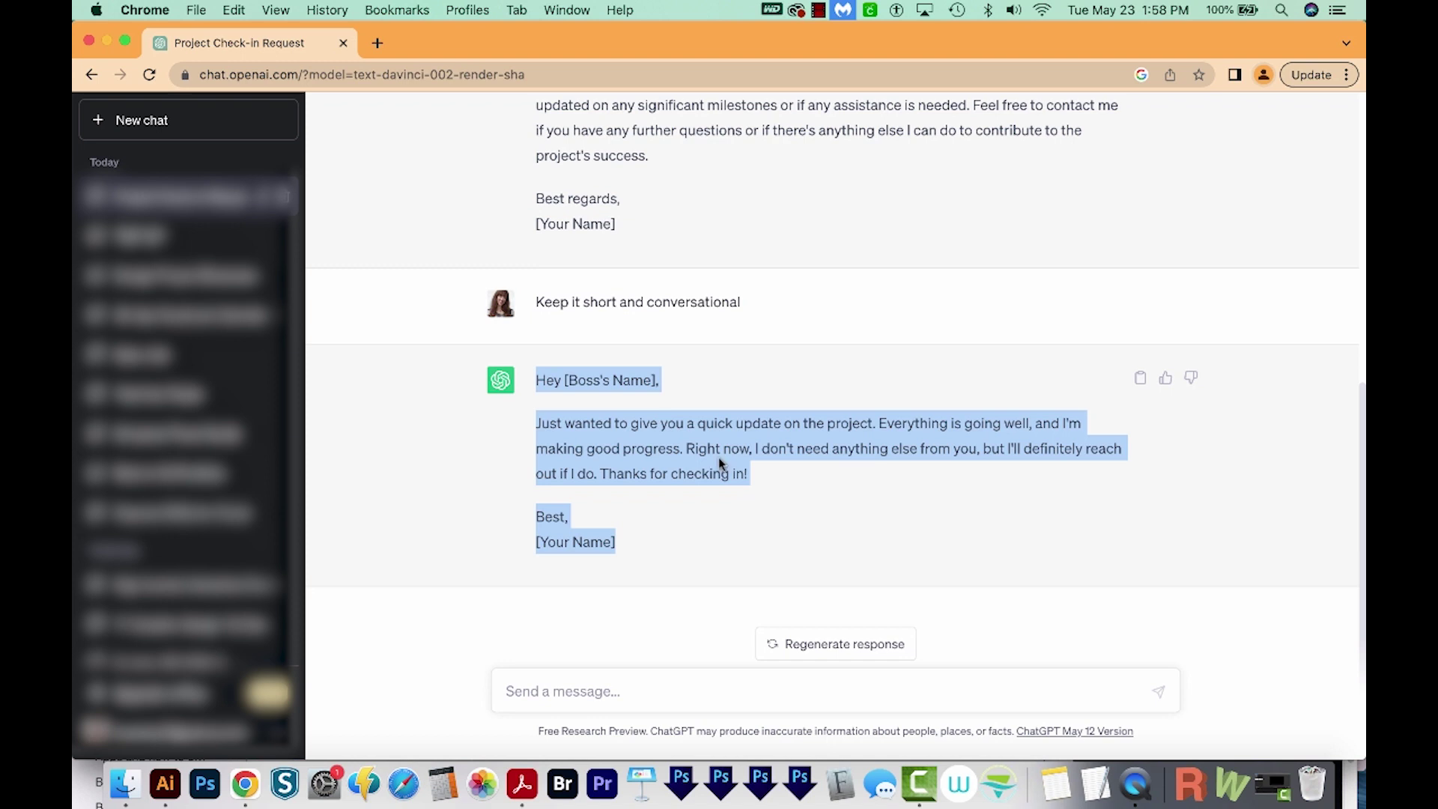
left_click(562, 683)
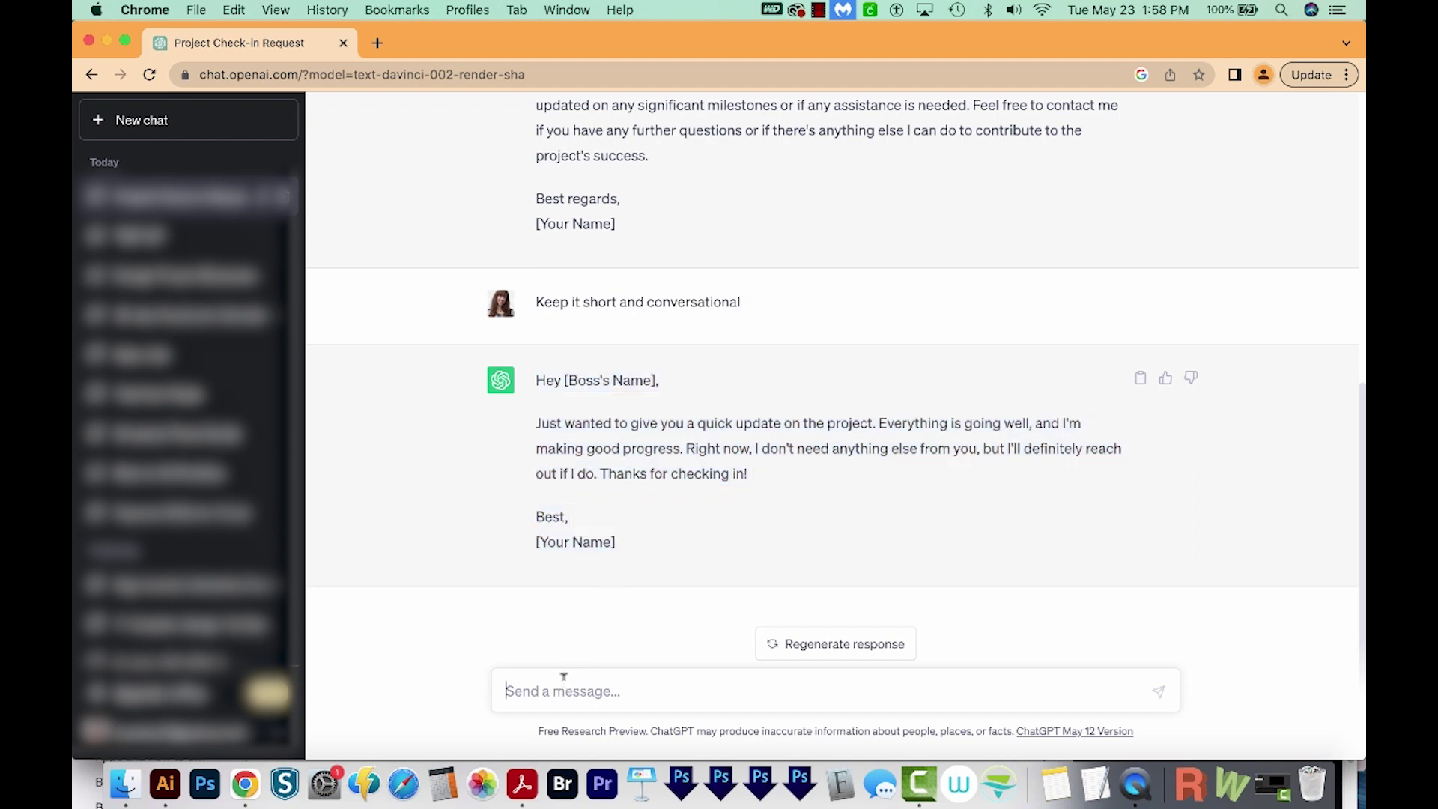